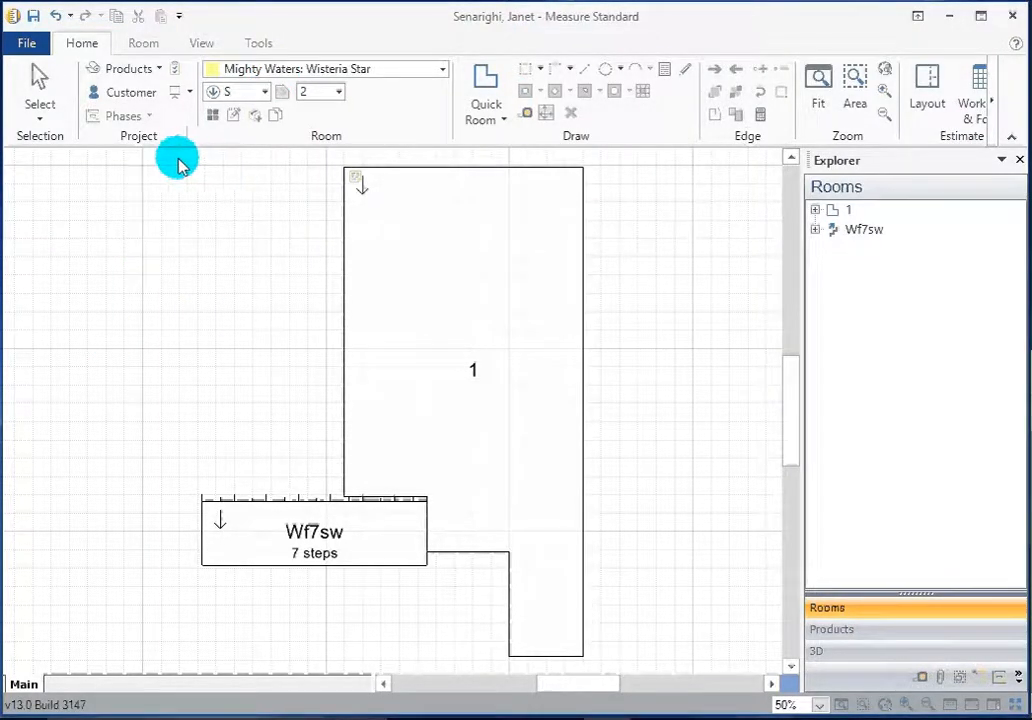
- Assign the carpet roll product Mighty Waters (12' 0"): Wisteria Star to both room 1 and staircase Wf7sw together
left_click_drag(178, 160, 688, 668)
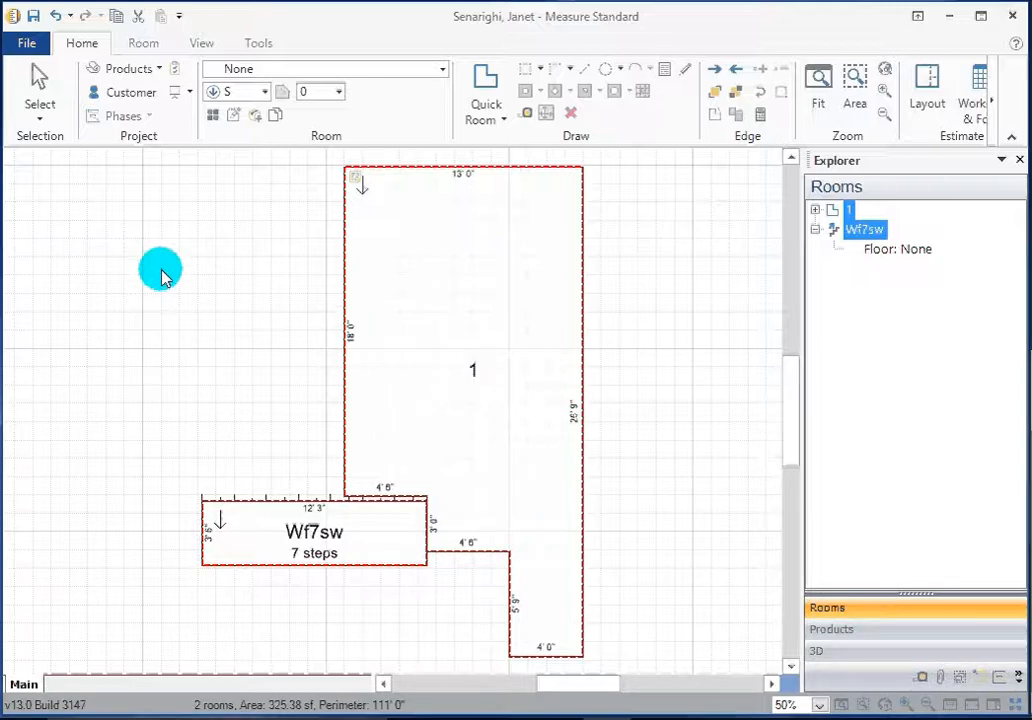
left_click(210, 279)
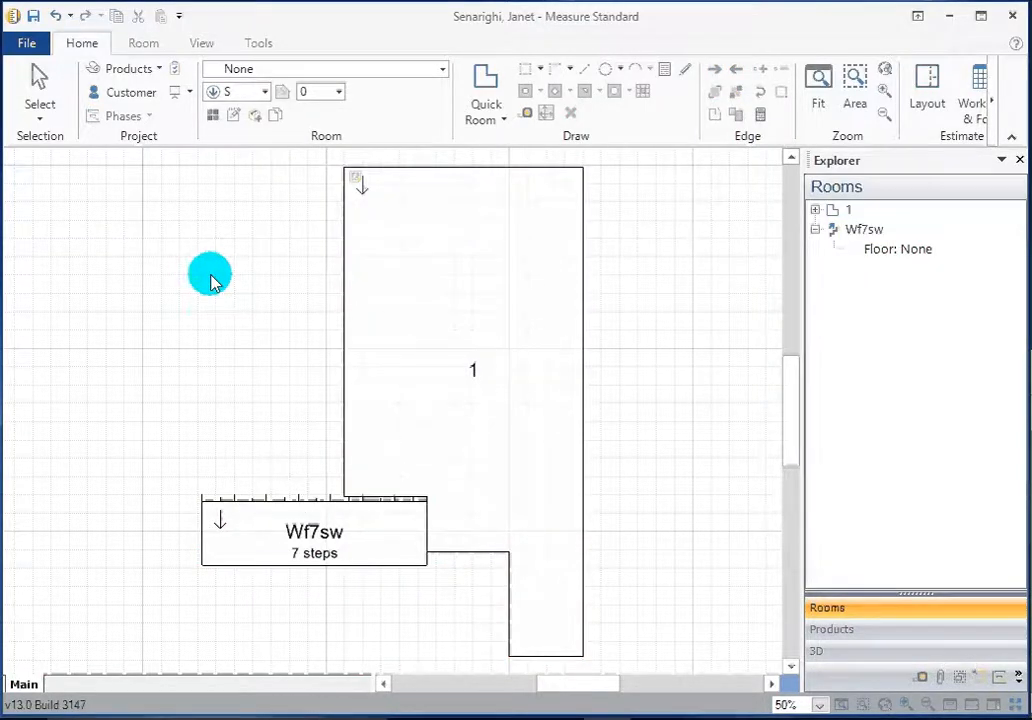
left_click(502, 311)
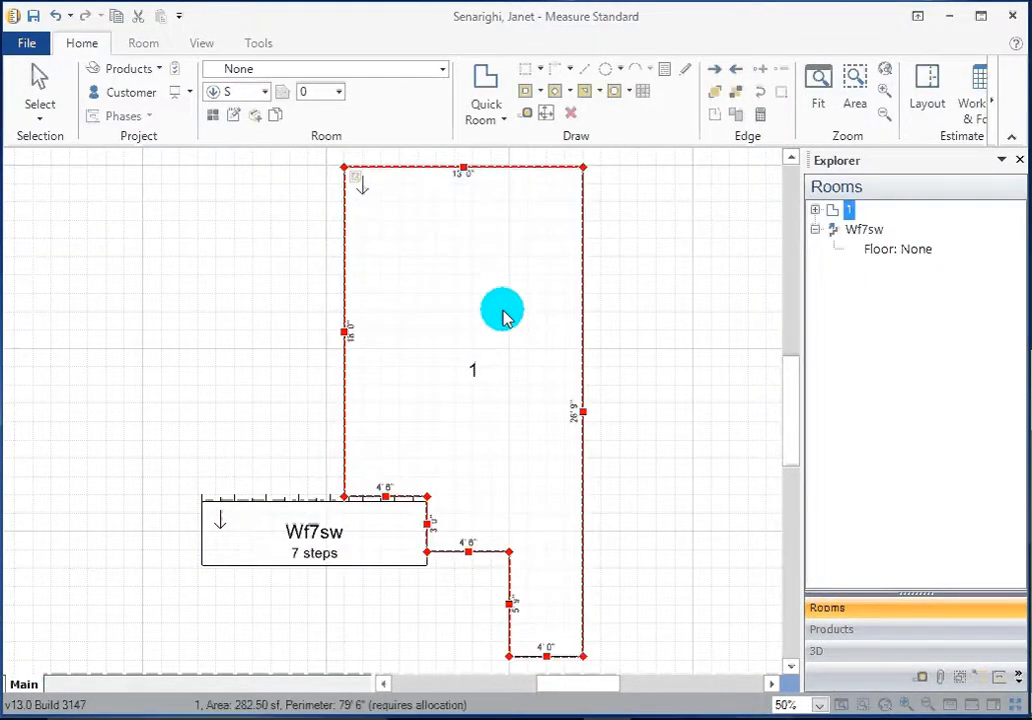
left_click(268, 541, "ctrl")
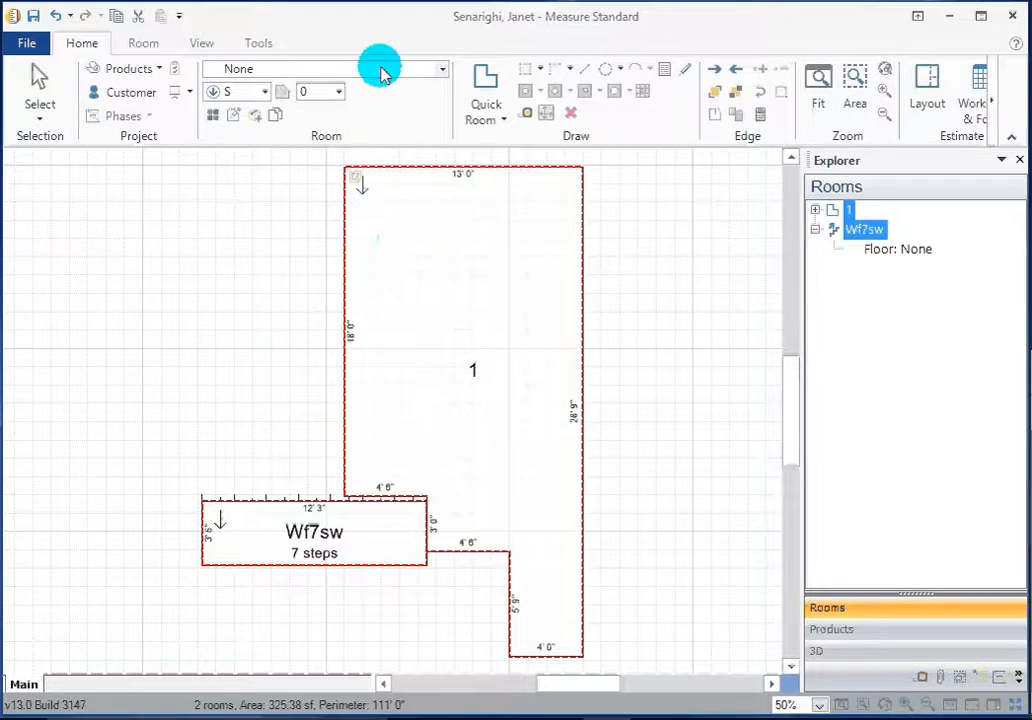
left_click(443, 77)
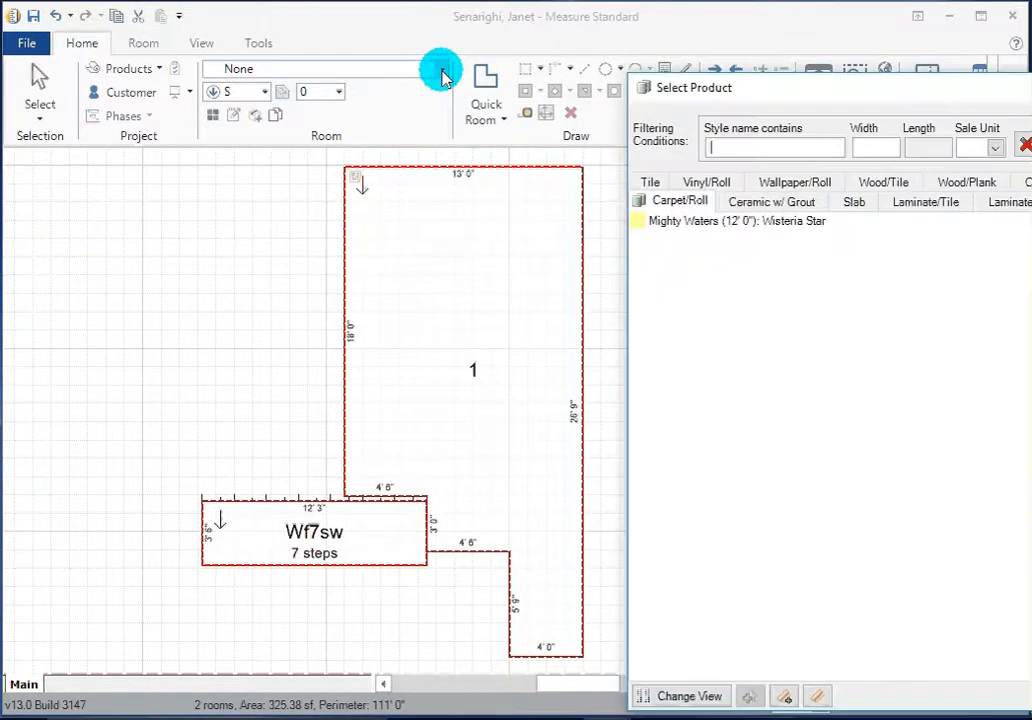
left_click_drag(855, 93, 240, 29)
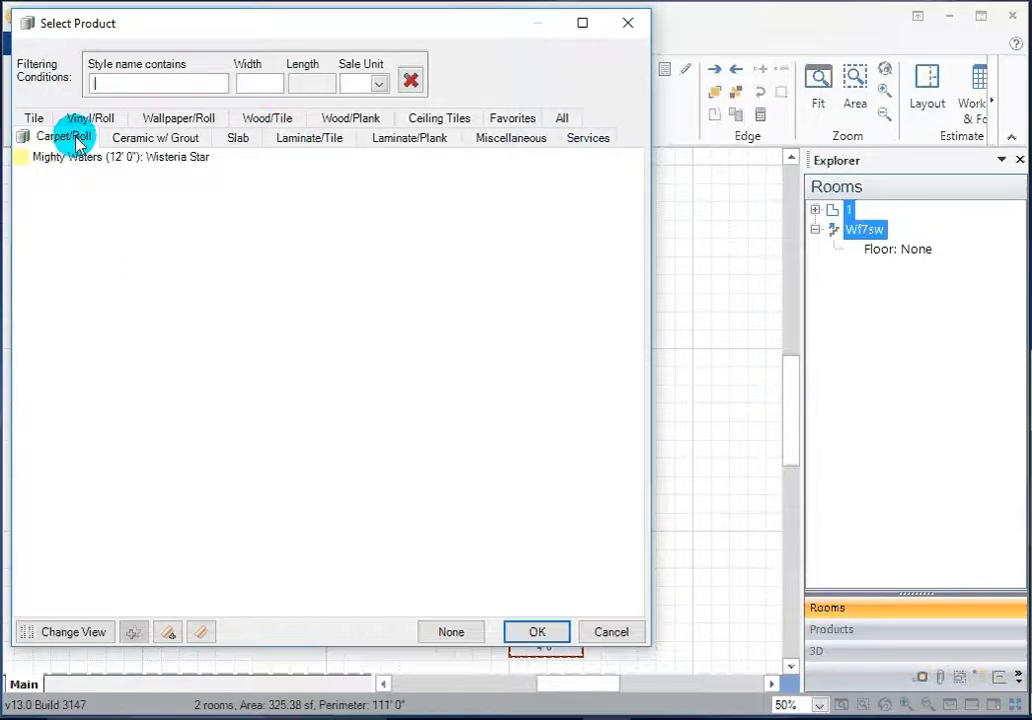
left_click(36, 120)
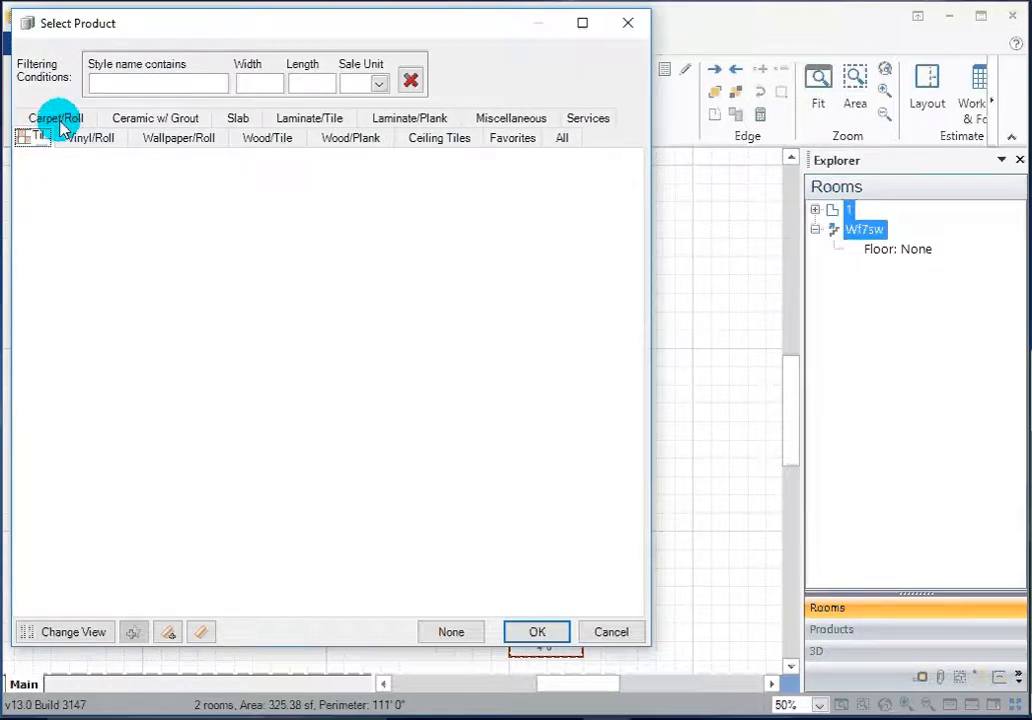
left_click(58, 120)
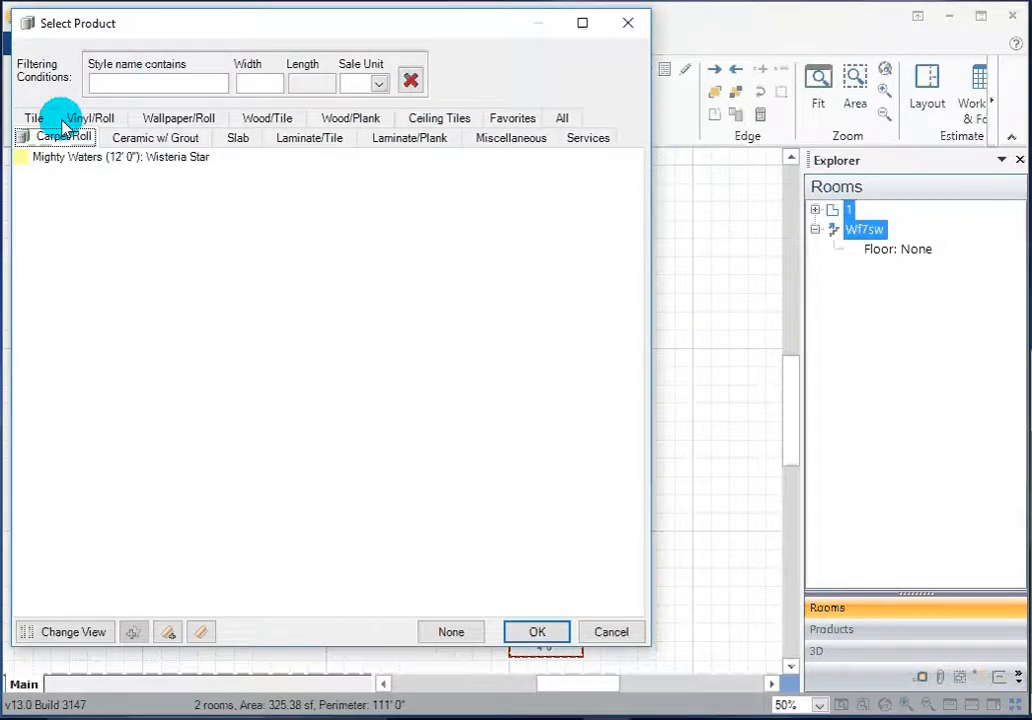
left_click(118, 160)
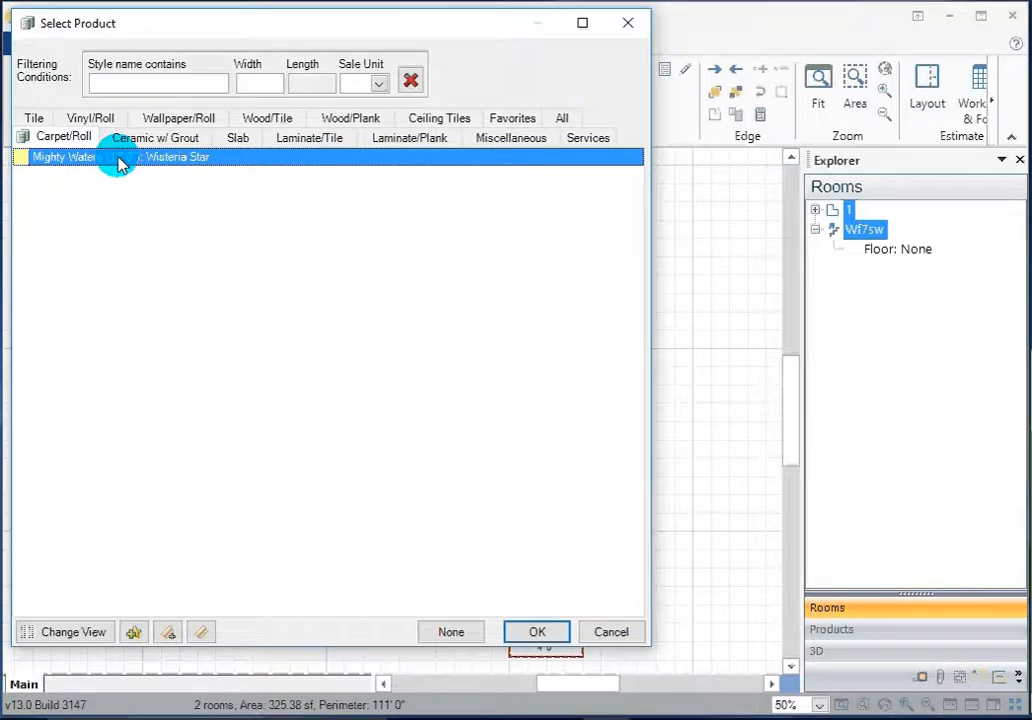
left_click(536, 633)
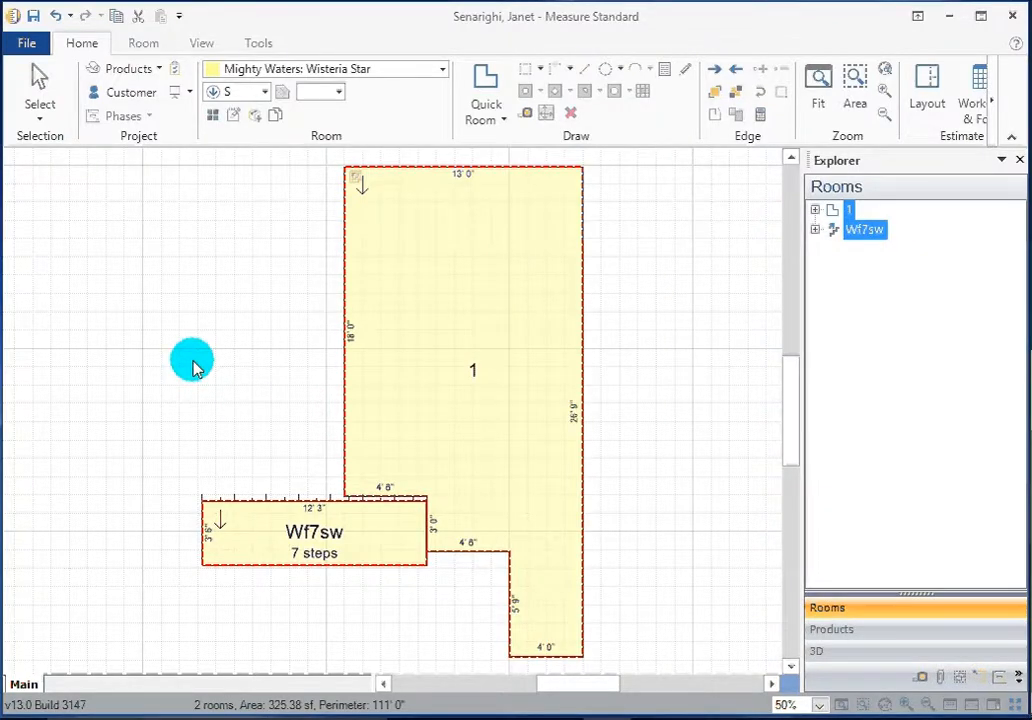
left_click(193, 362)
- Open the layout view to generate the carpet cuts and seams for the plan
left_click(525, 329)
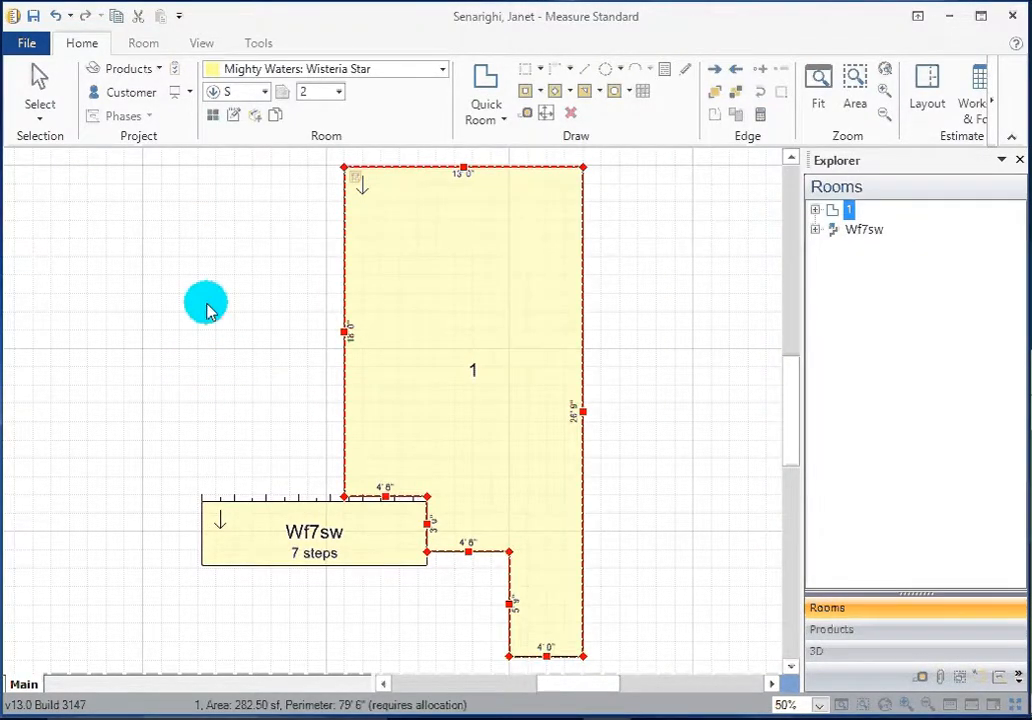
left_click(207, 309)
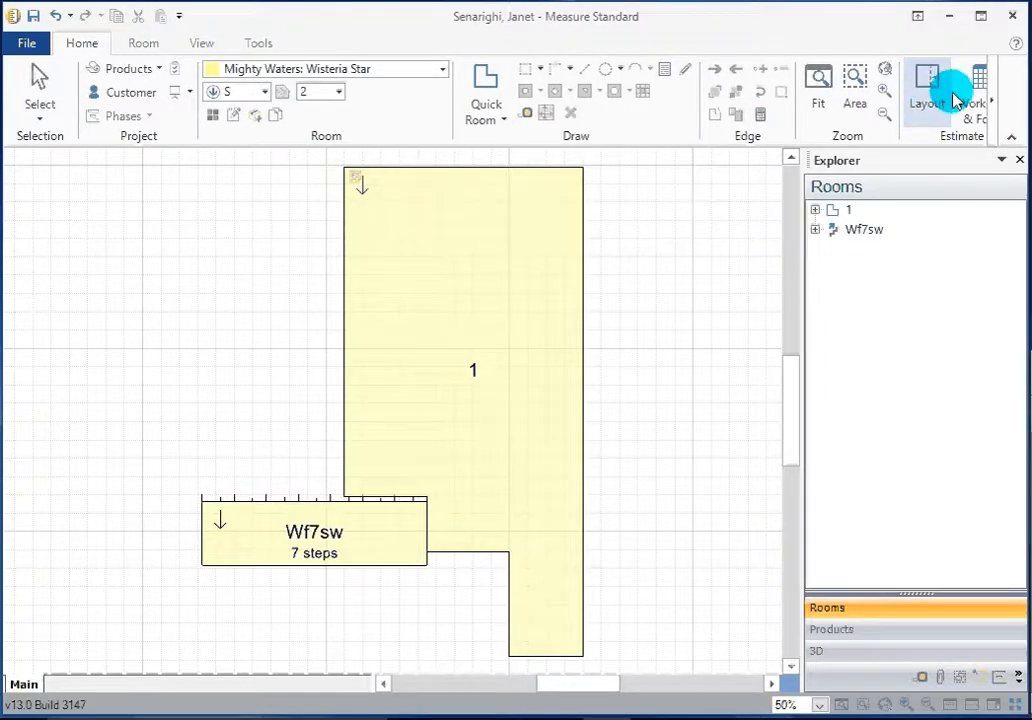
left_click(993, 101)
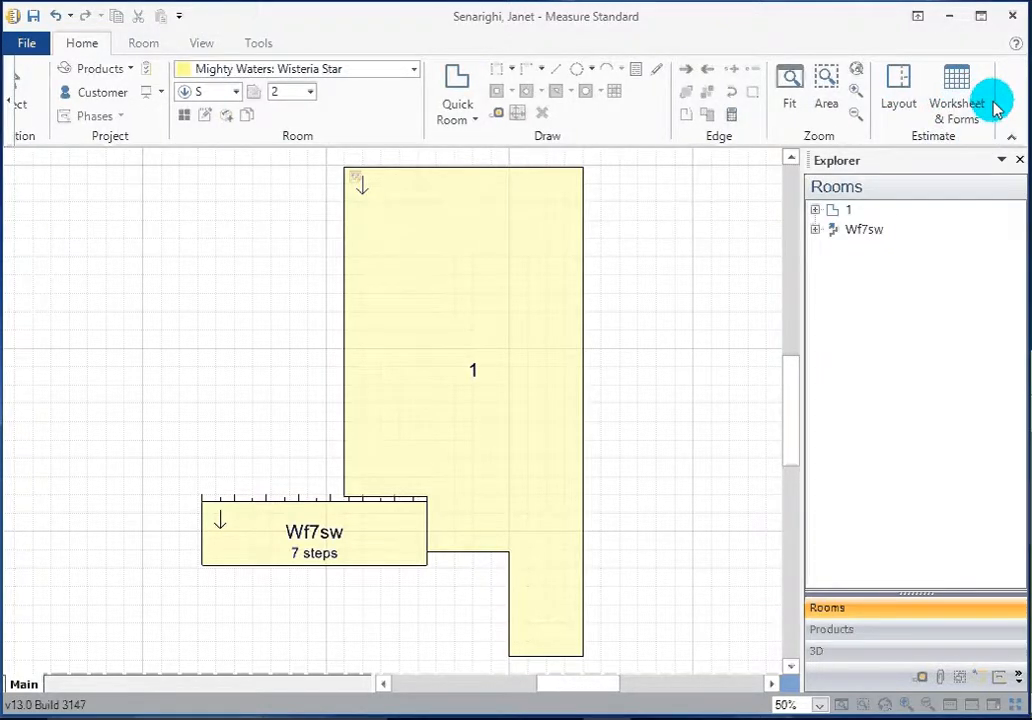
left_click(903, 93)
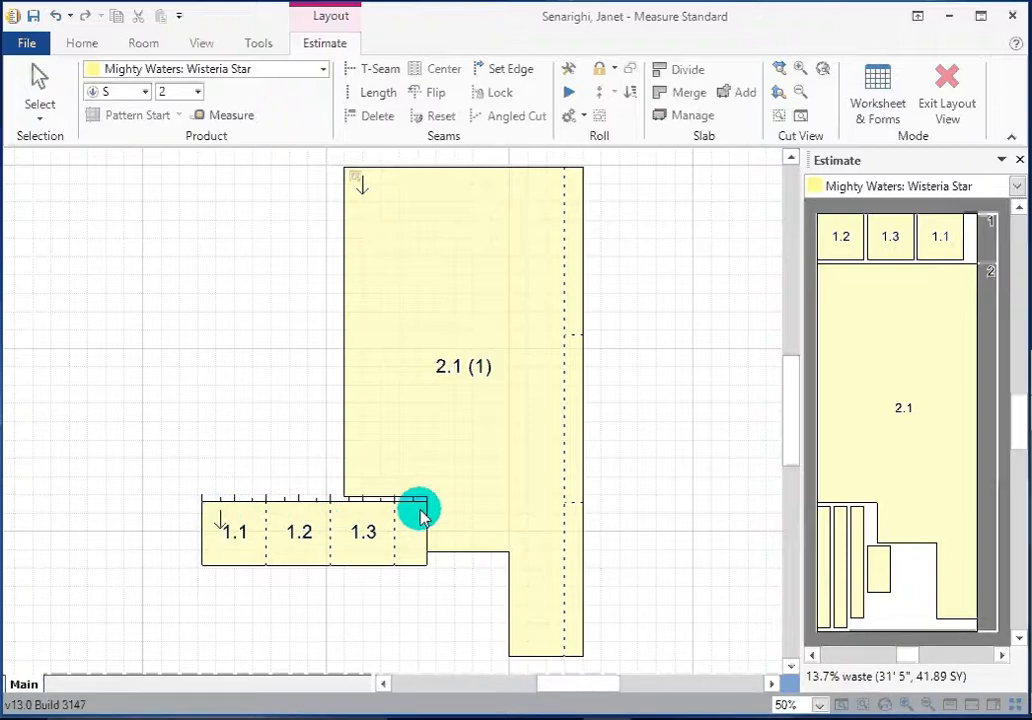
- Set the carpet direction of the staircase cuts to E
left_click(238, 532)
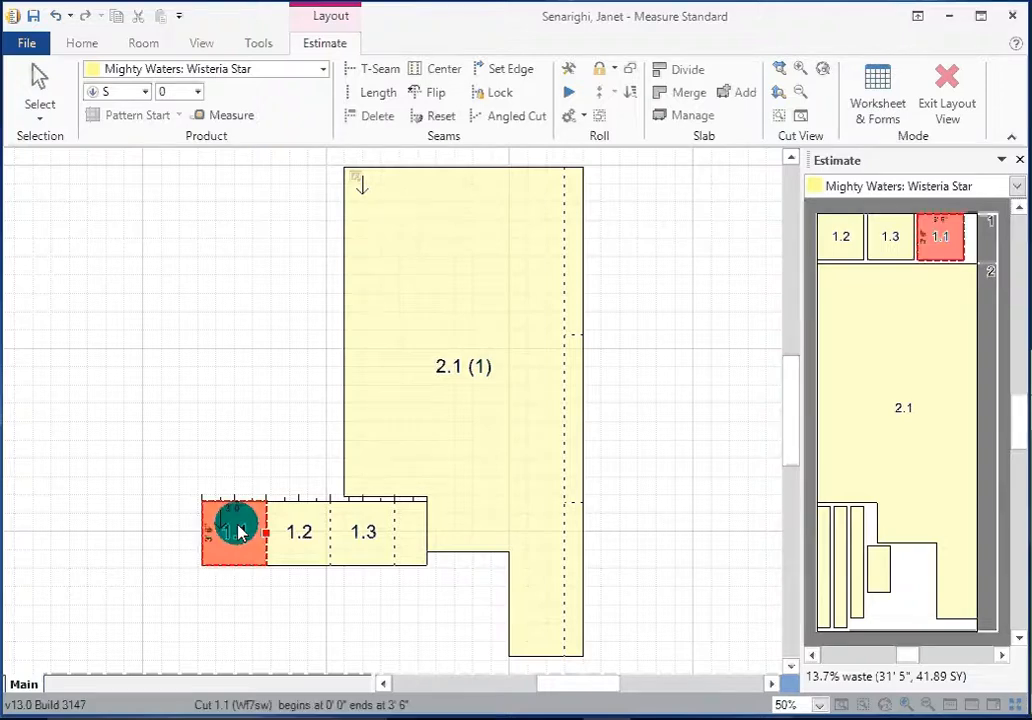
left_click(147, 93)
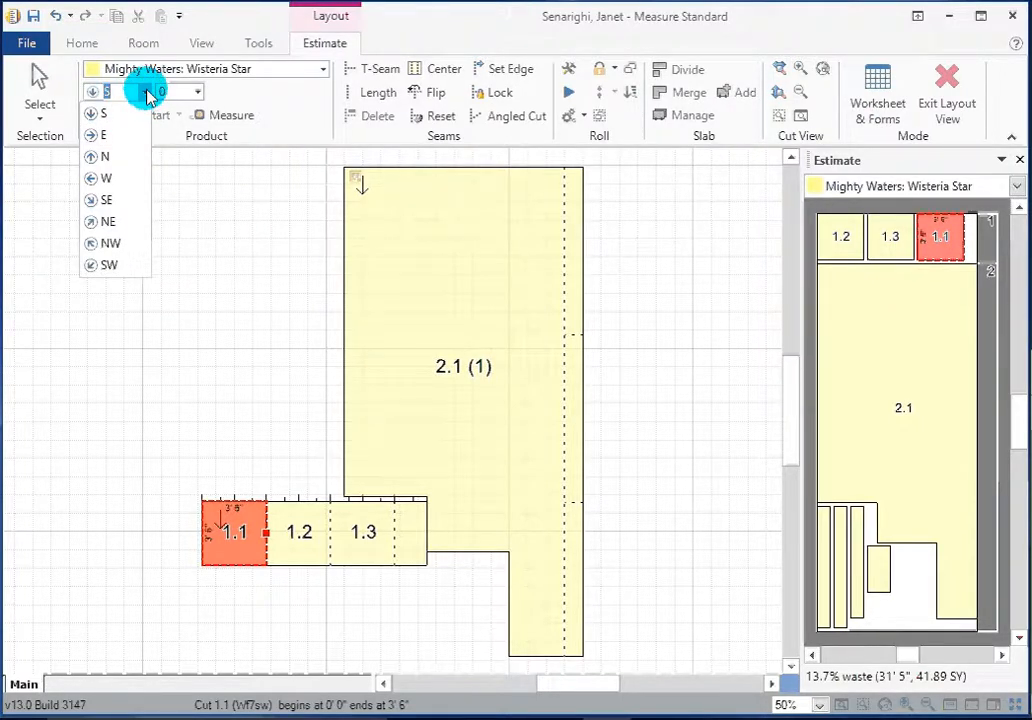
left_click(122, 140)
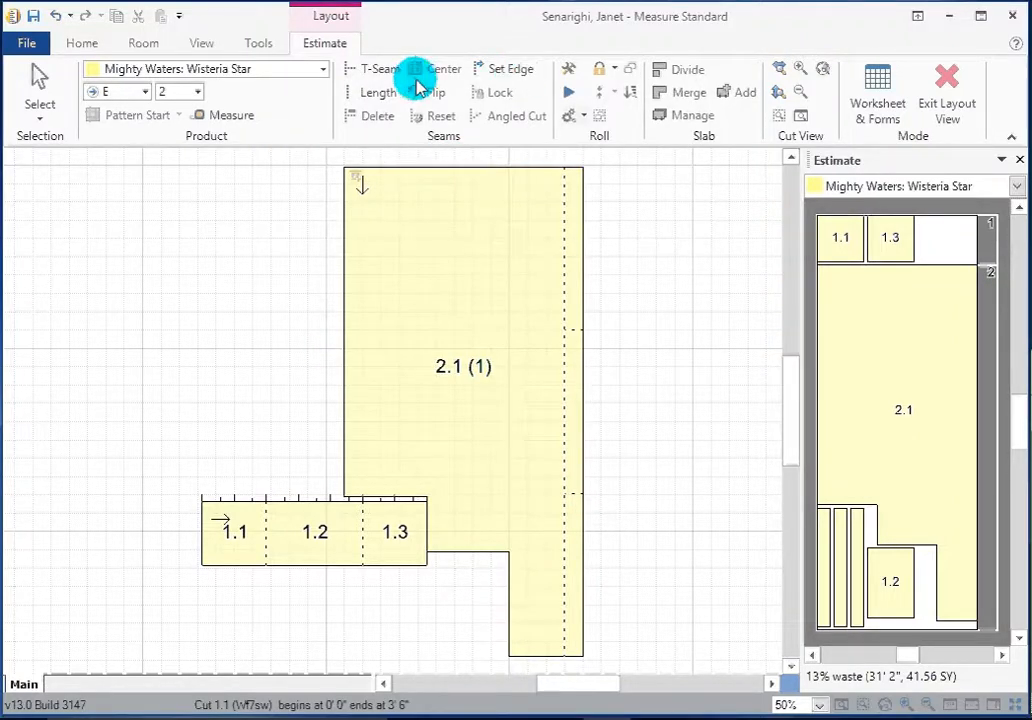
- Flip the main cut in room 1 so its long seam runs along the west side
left_click(500, 367)
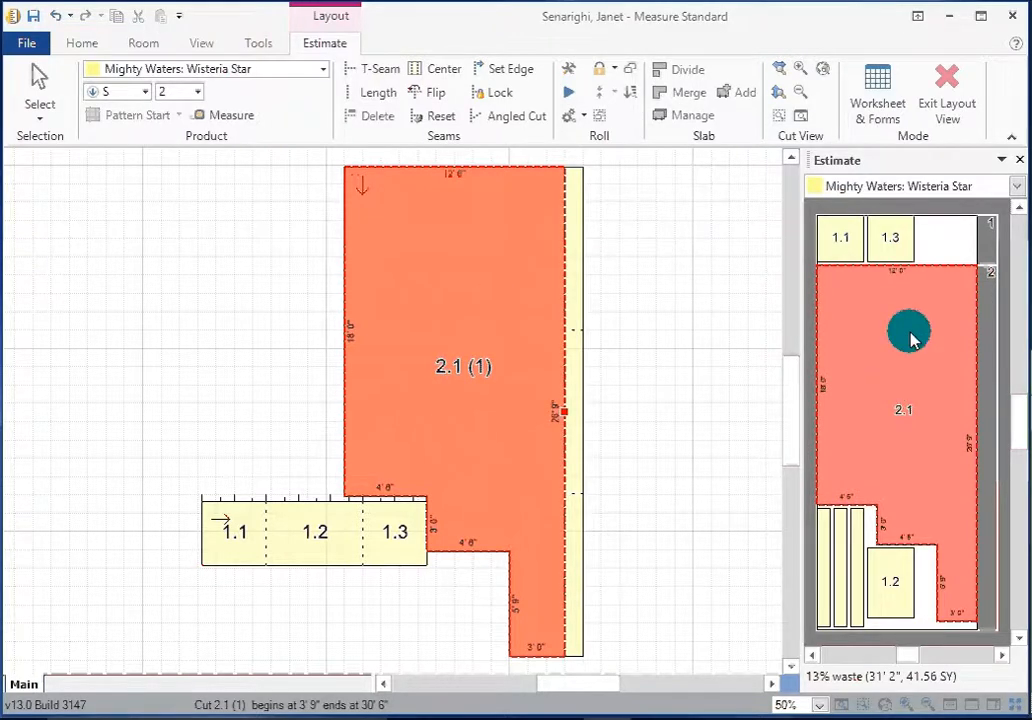
left_click(430, 100)
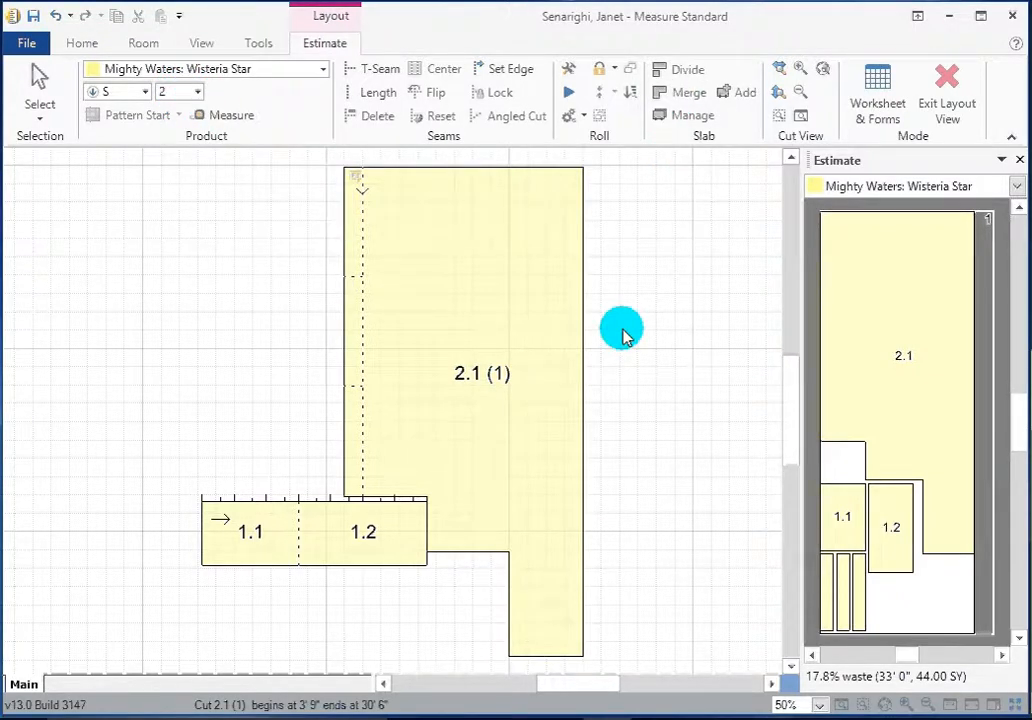
- Add a T-seam about halfway along the narrow fill strip on the west side of room 1
left_click(525, 341)
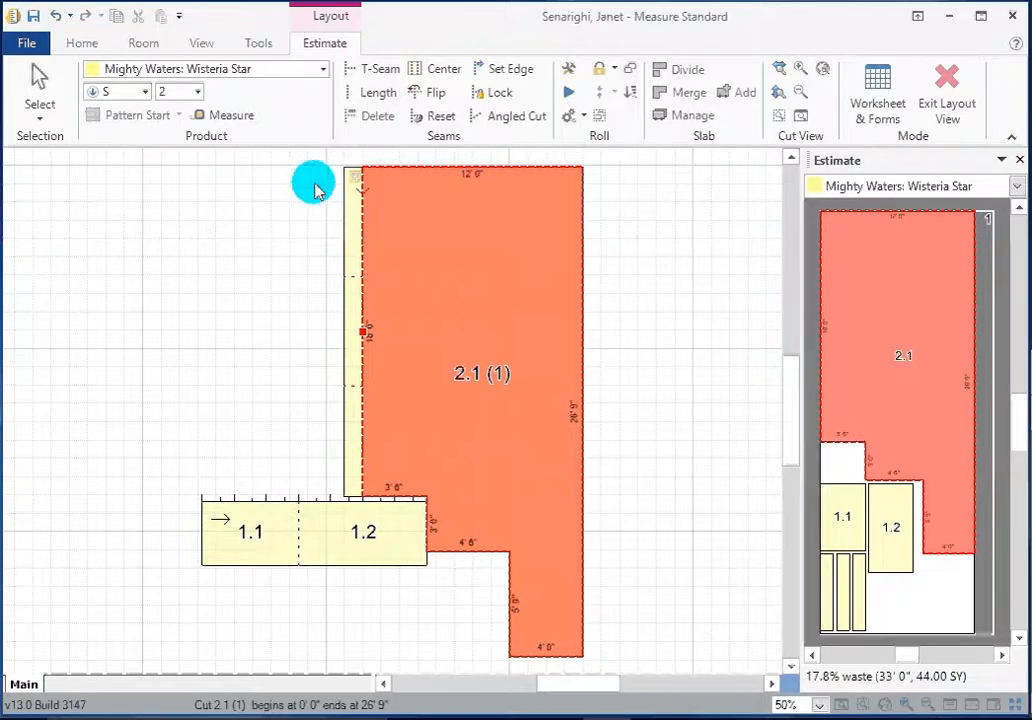
left_click(383, 72)
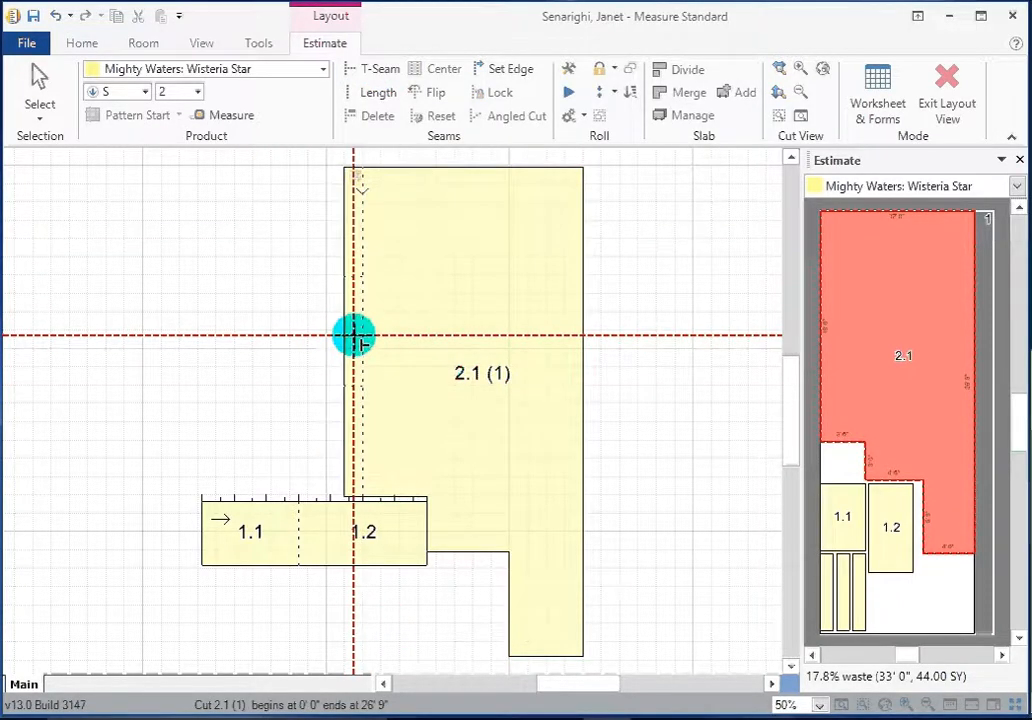
left_click(353, 336)
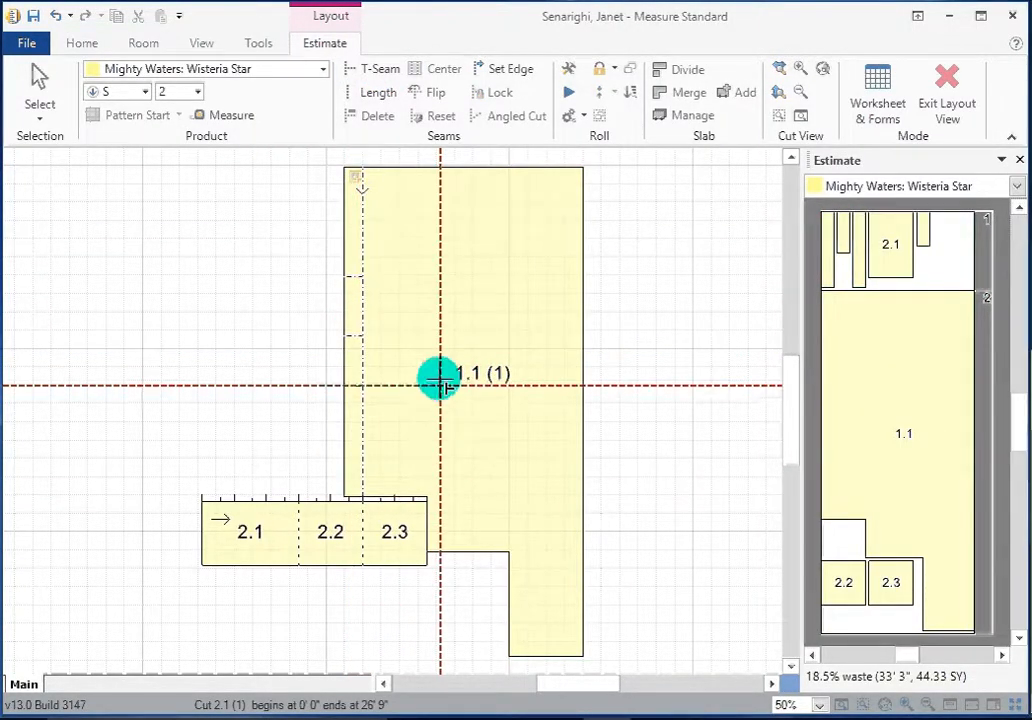
left_click(32, 85)
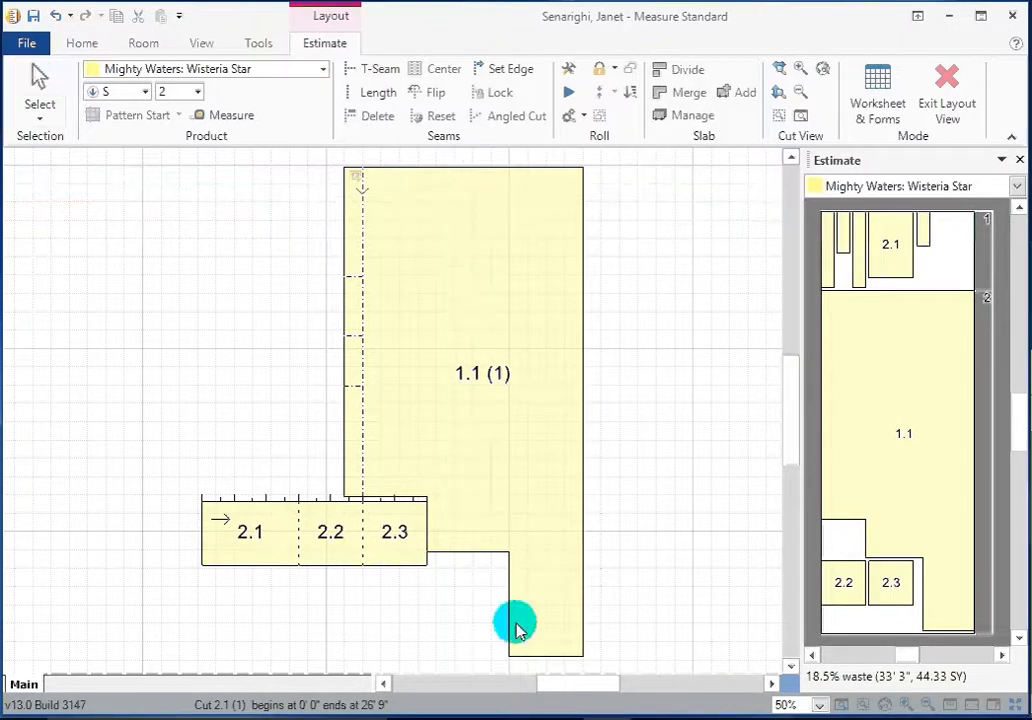
- Move the fill strip's lowest T-seam to about 4' 3" from its south end, and shift the middle T-seam slightly south
left_click(354, 402)
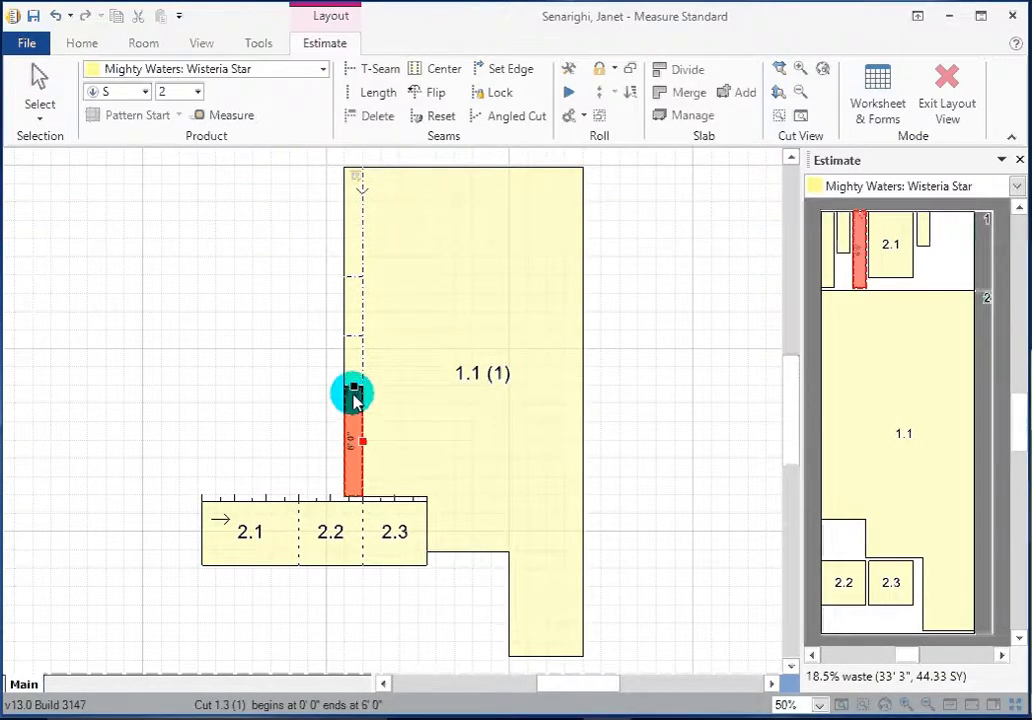
left_click_drag(356, 392, 358, 428)
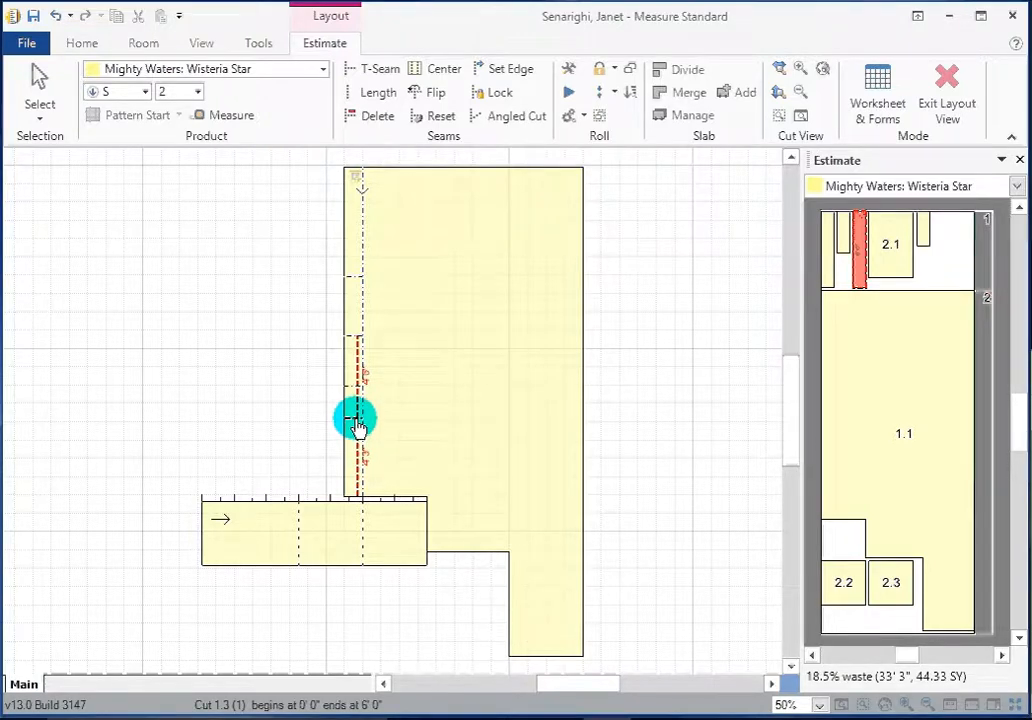
left_click_drag(358, 425, 352, 415)
left_click(356, 365)
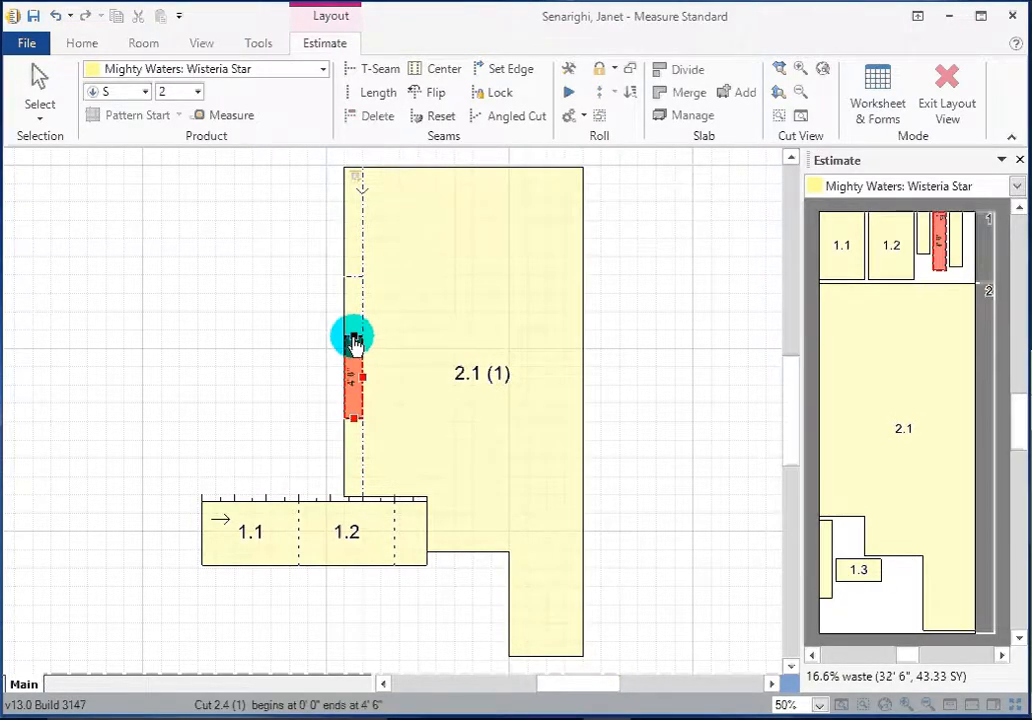
left_click_drag(354, 343, 350, 272)
- Delete all the T-seams in the narrow fill strip of room 1, leaving it as a single piece
right_click(350, 272)
left_click(410, 292)
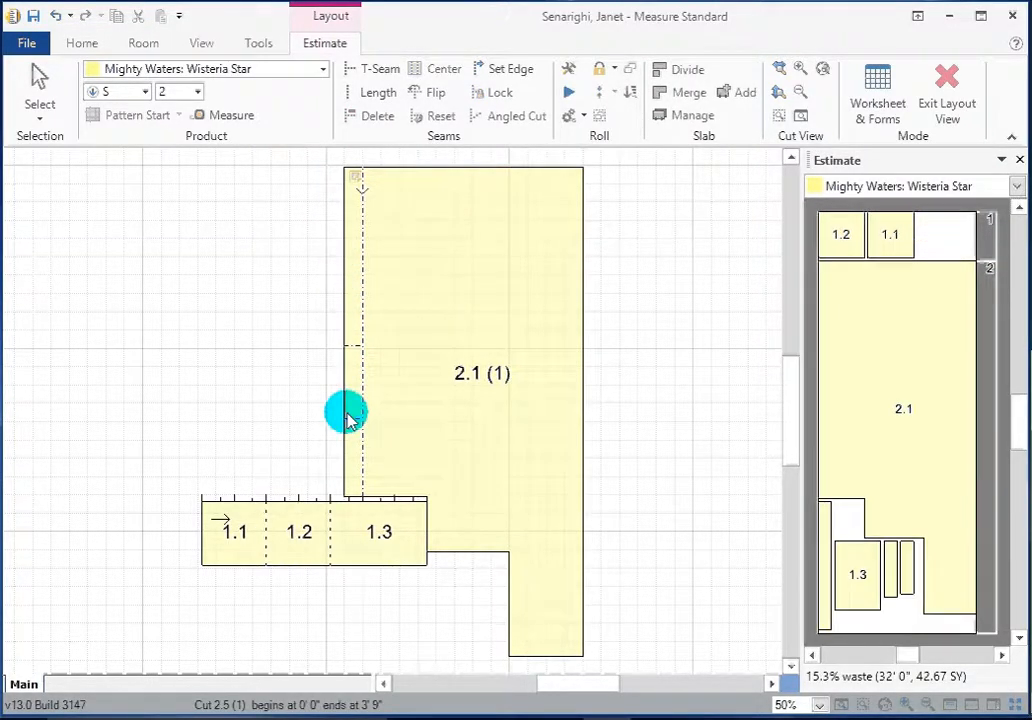
left_click(350, 418)
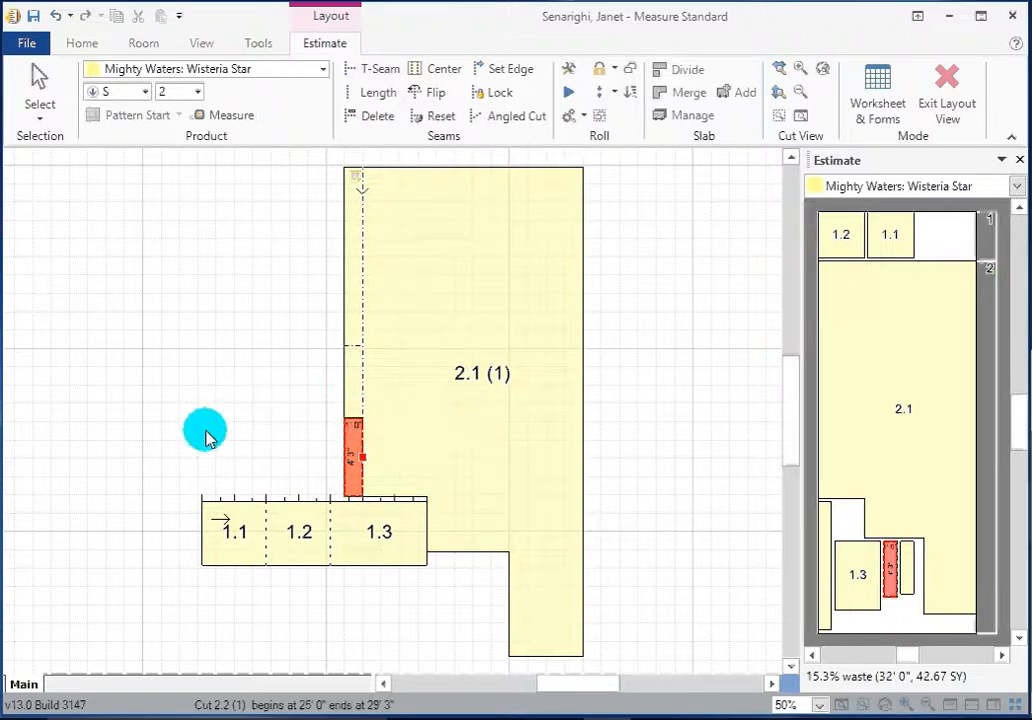
key("Delete")
left_click(357, 453)
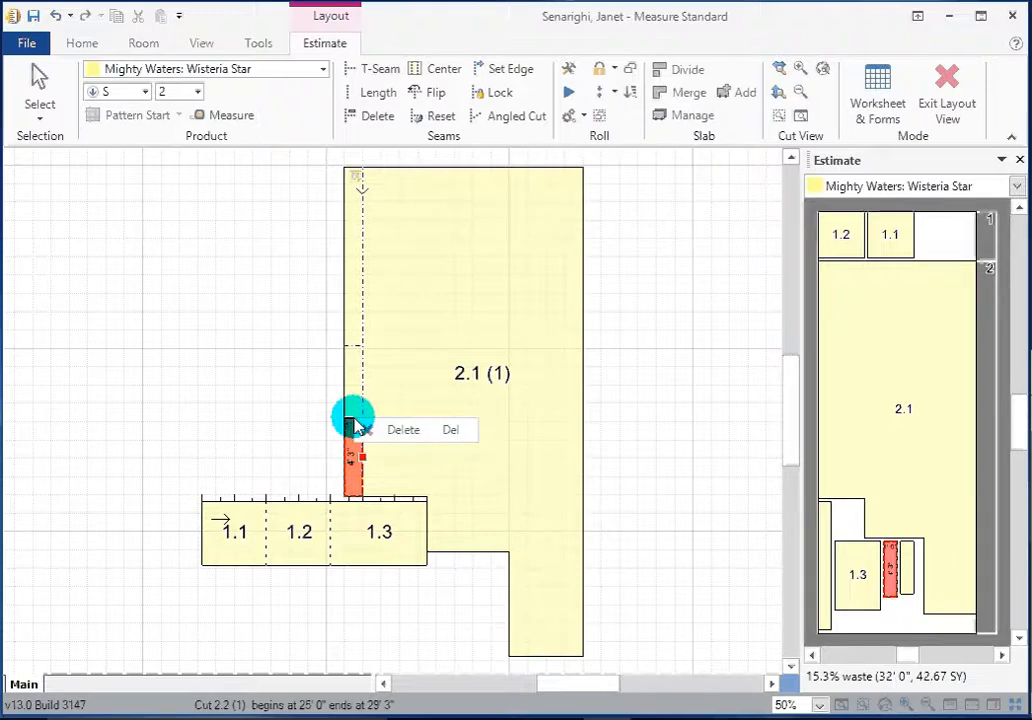
left_click(420, 434)
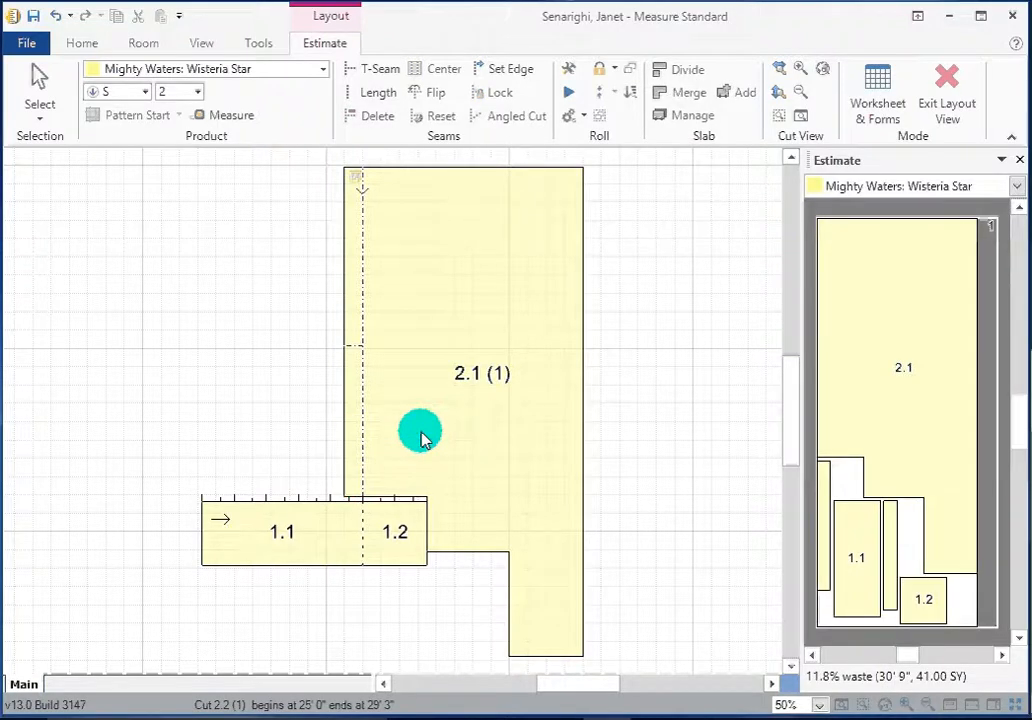
left_click(350, 355)
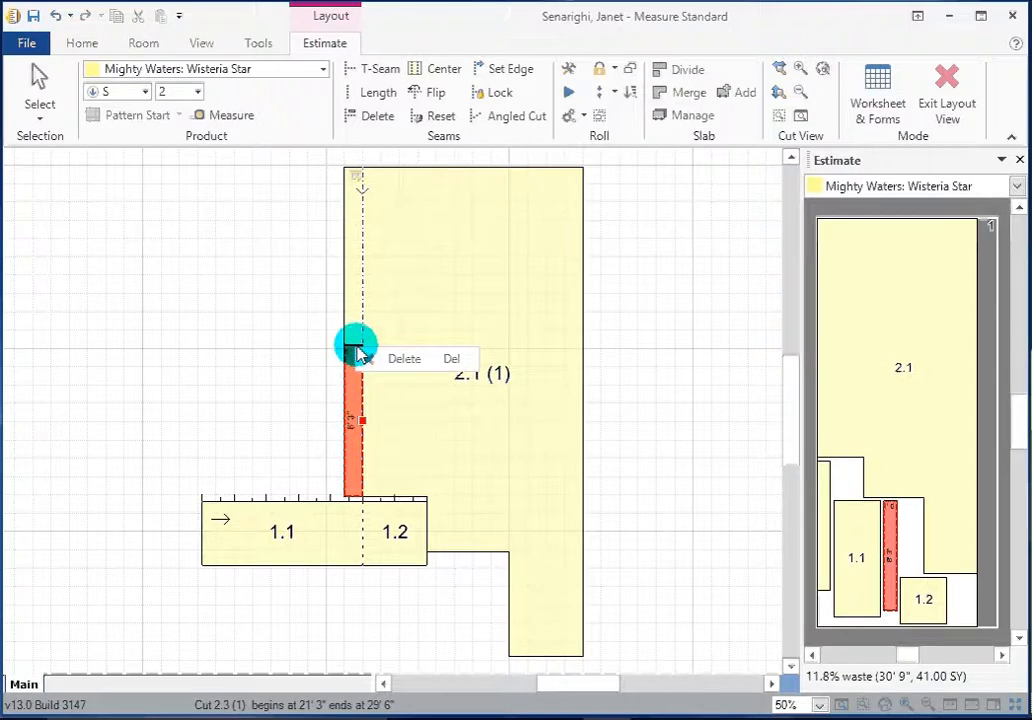
left_click(418, 359)
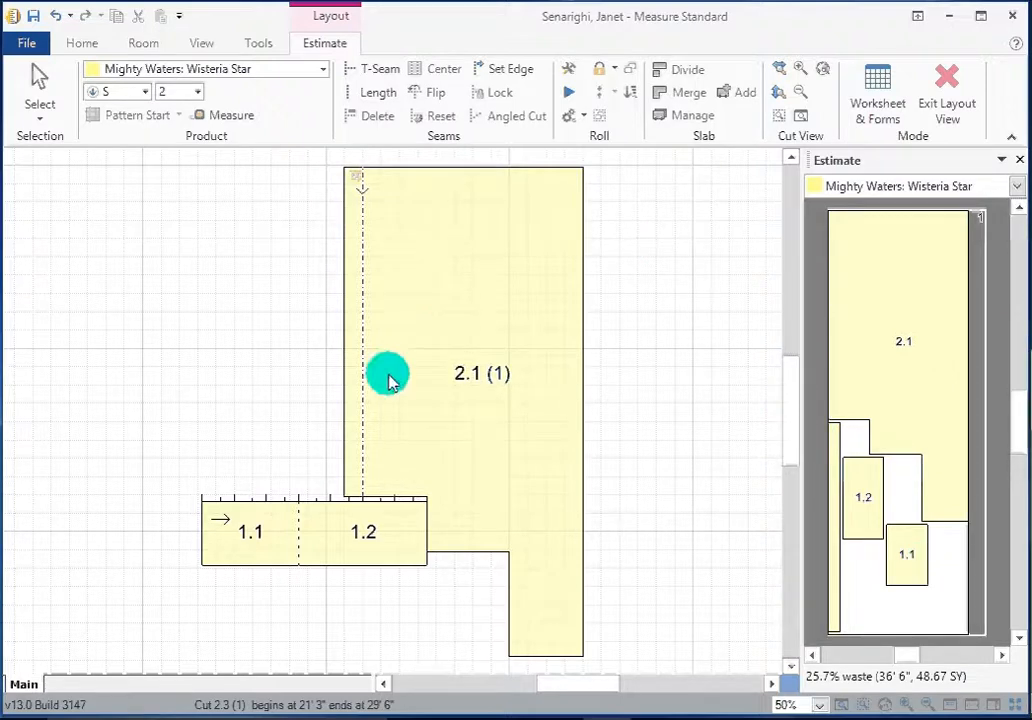
- Add one T-seam to the narrow fill strip at about 9' 0" from its south end and select the southern piece
left_click(380, 73)
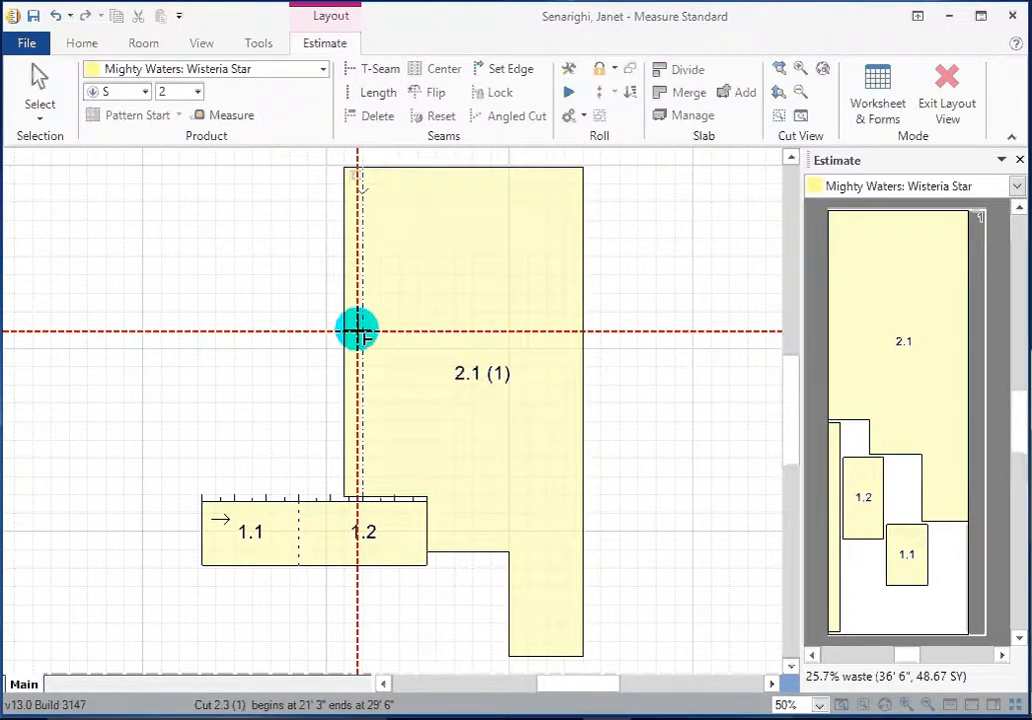
left_click(358, 331)
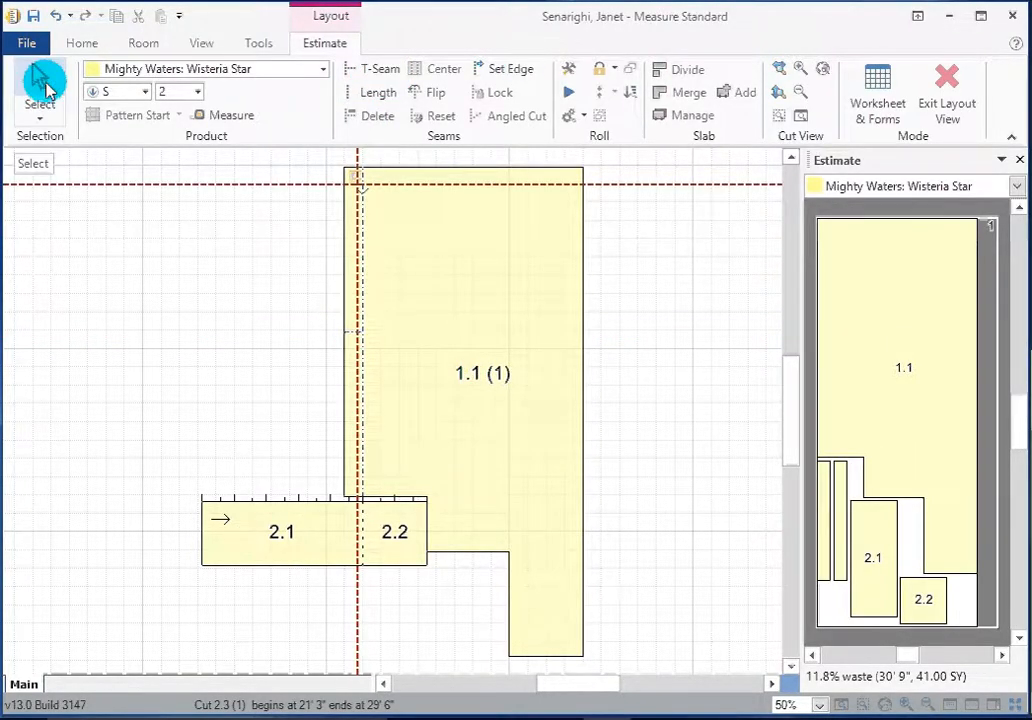
left_click(40, 85)
left_click(351, 377)
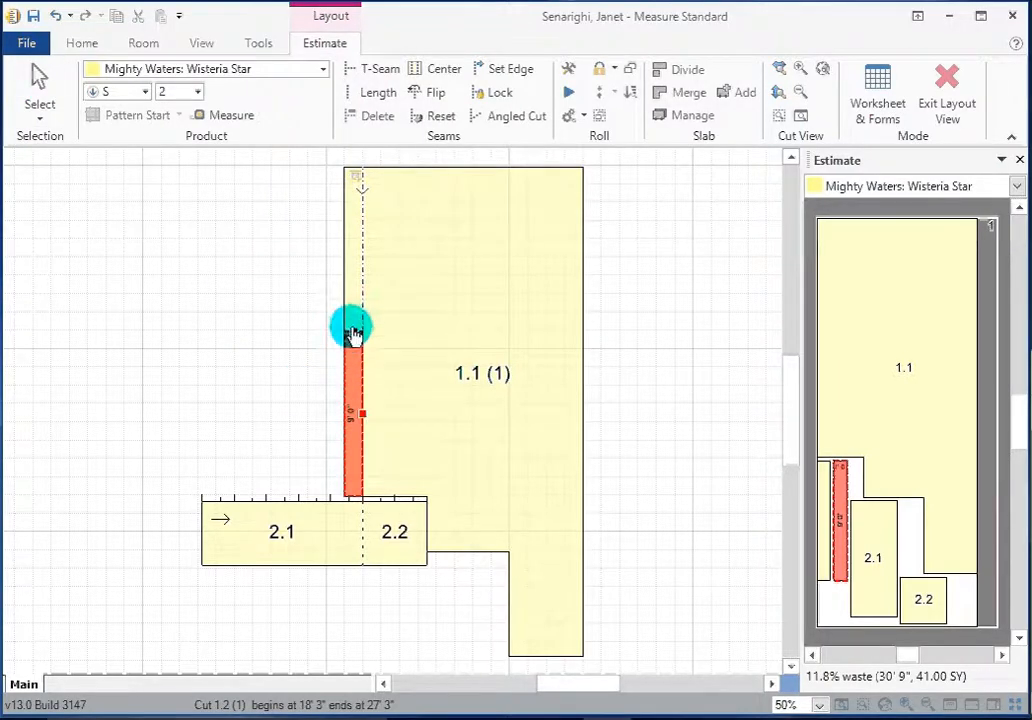
- Move the fill strip's T-seam to the strip's midpoint, then check that its pieces are 9' 0" long
left_click_drag(353, 337, 352, 336)
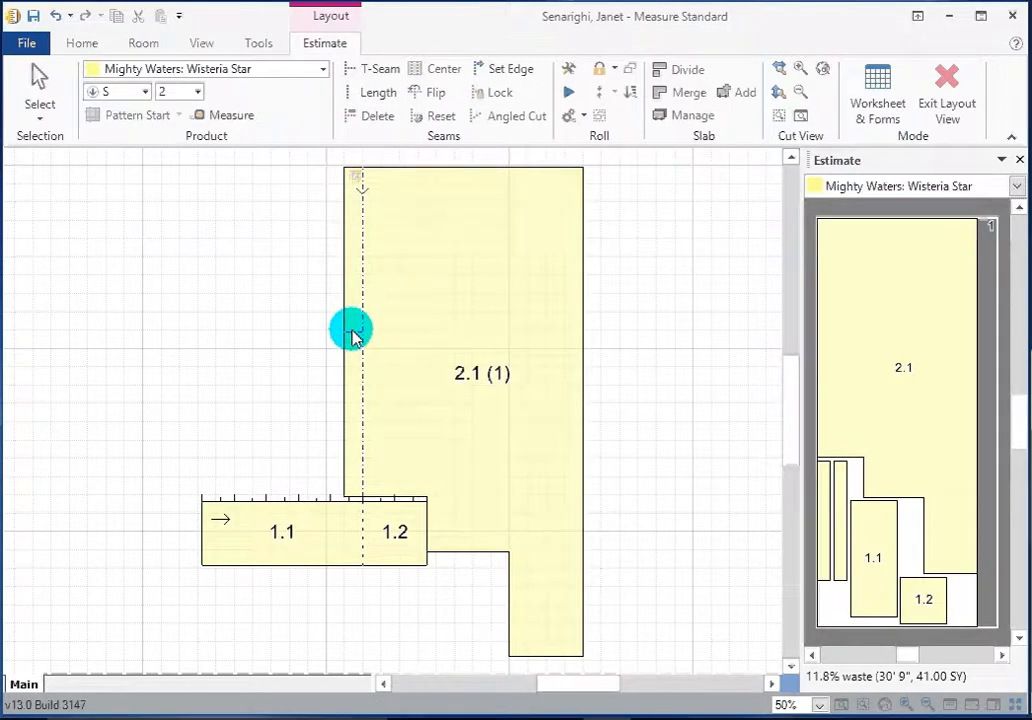
left_click(355, 400)
left_click(352, 272)
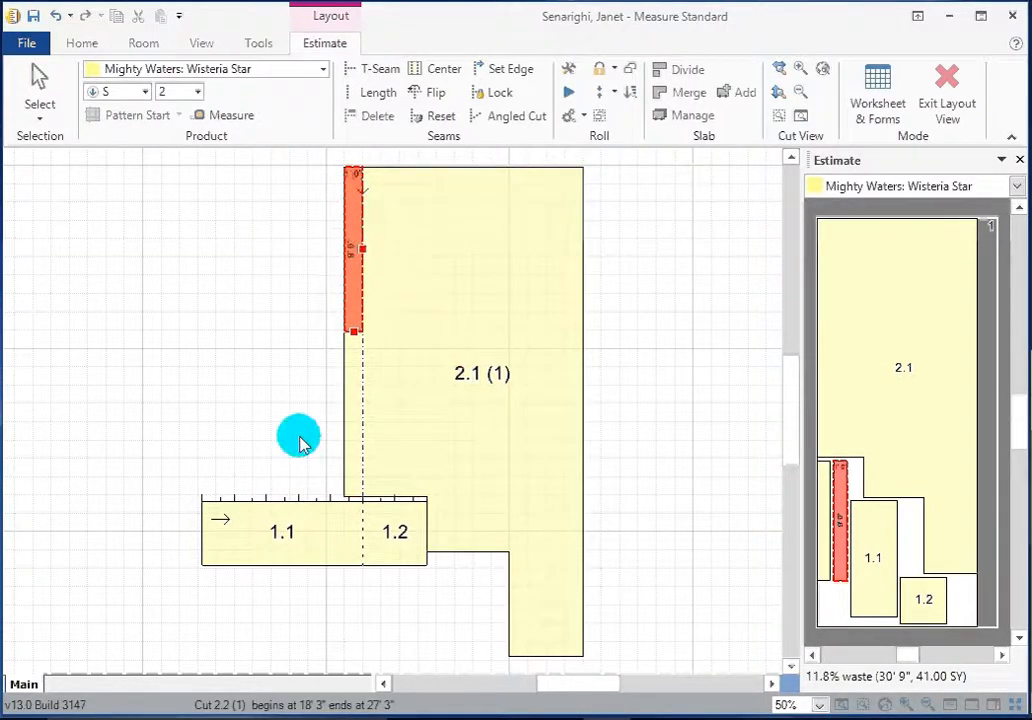
left_click(253, 421)
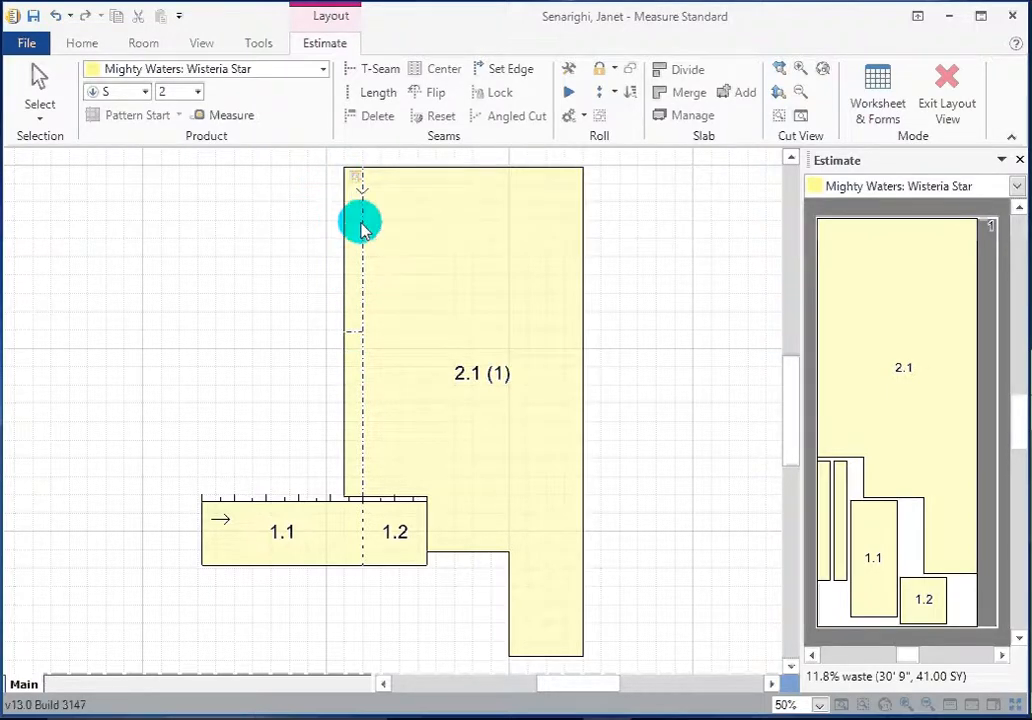
- Add two more T-seams to the fill strip, one about halfway along its northern piece and one about halfway along its southern piece
left_click(378, 69)
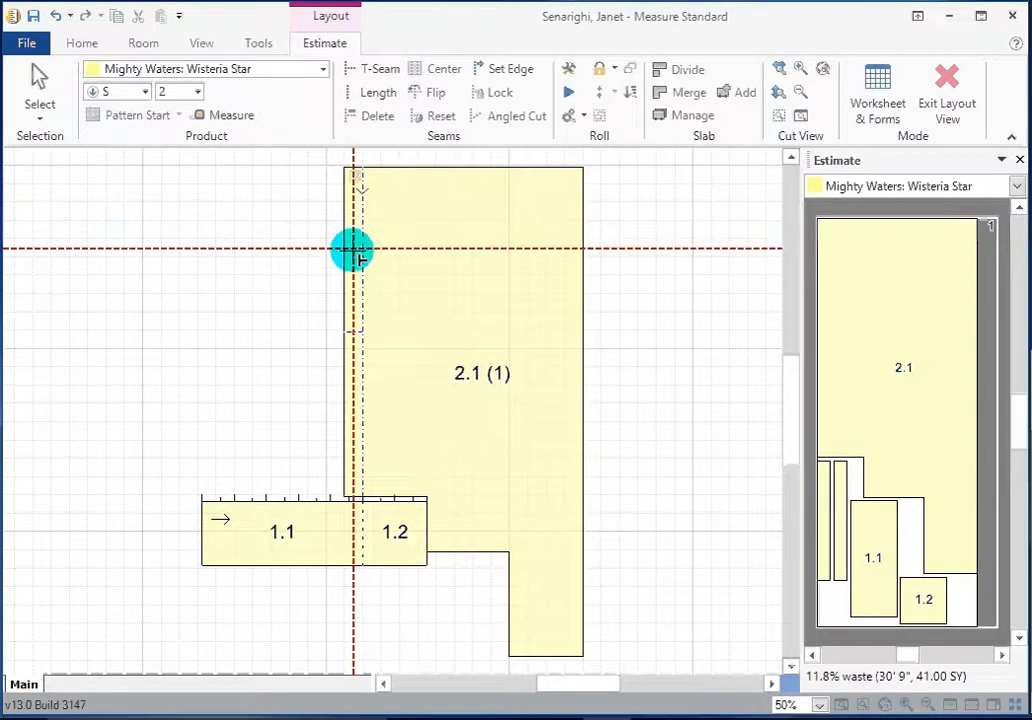
left_click(353, 249)
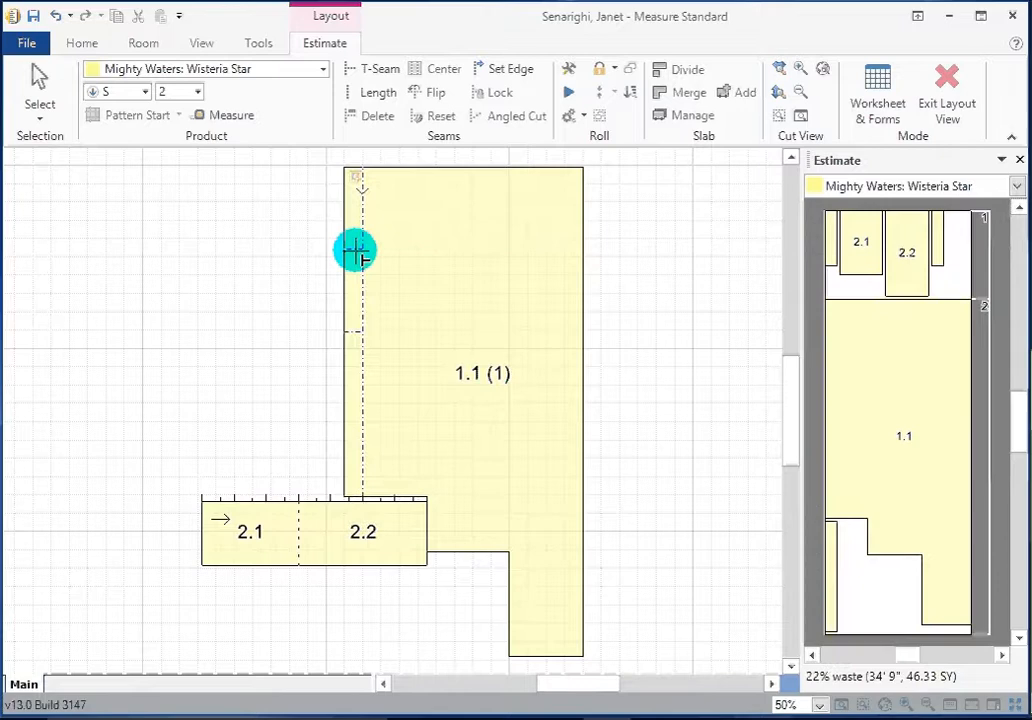
left_click(353, 422)
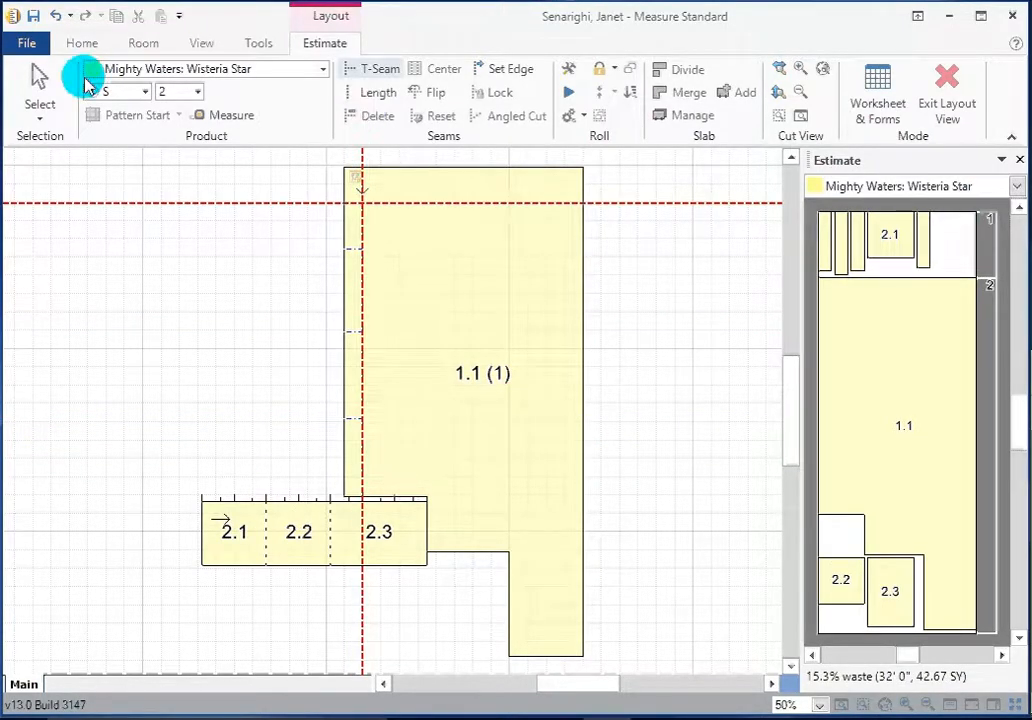
left_click(37, 85)
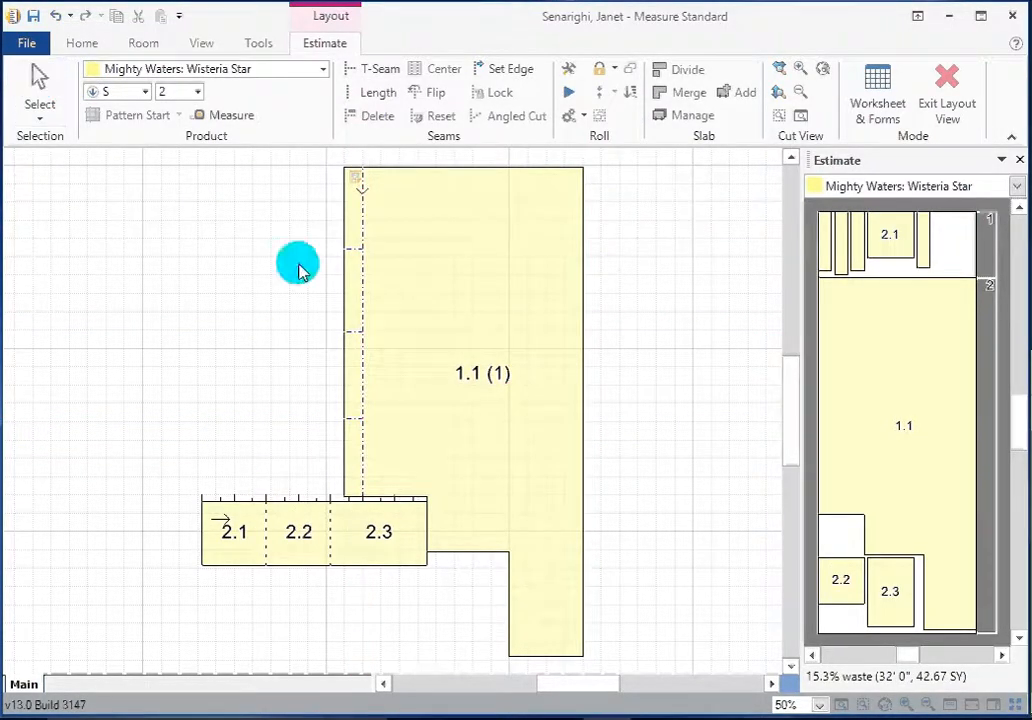
- Check the lengths of the fill strip's pieces and move the southernmost T-seam slightly north to even out the two southern pieces
left_click(357, 262)
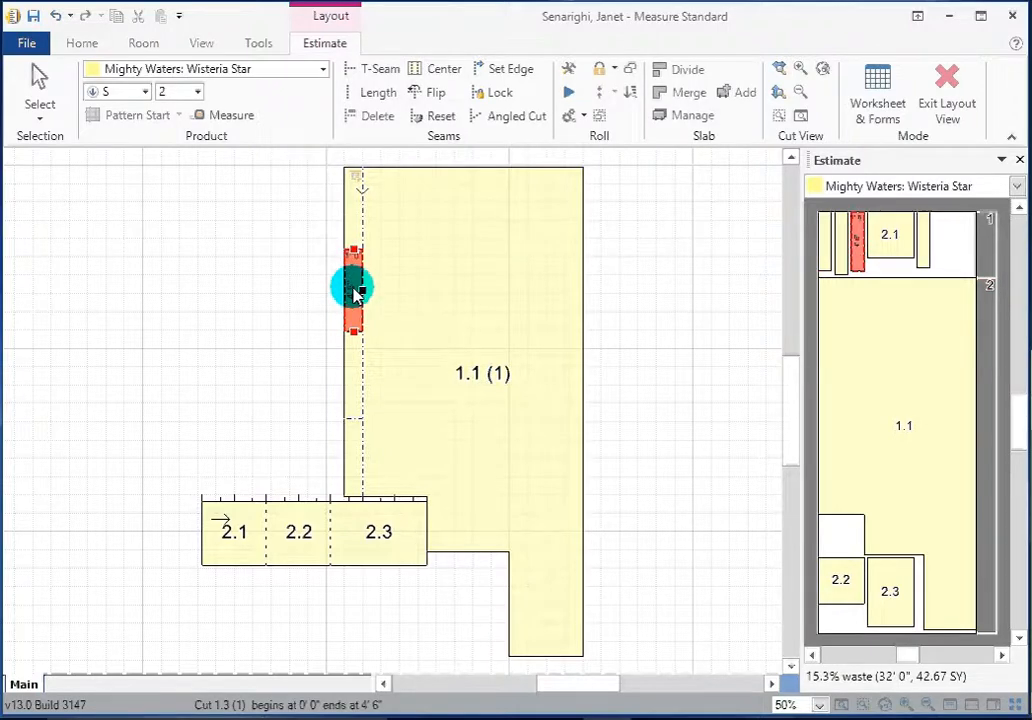
left_click(348, 212)
left_click(357, 376)
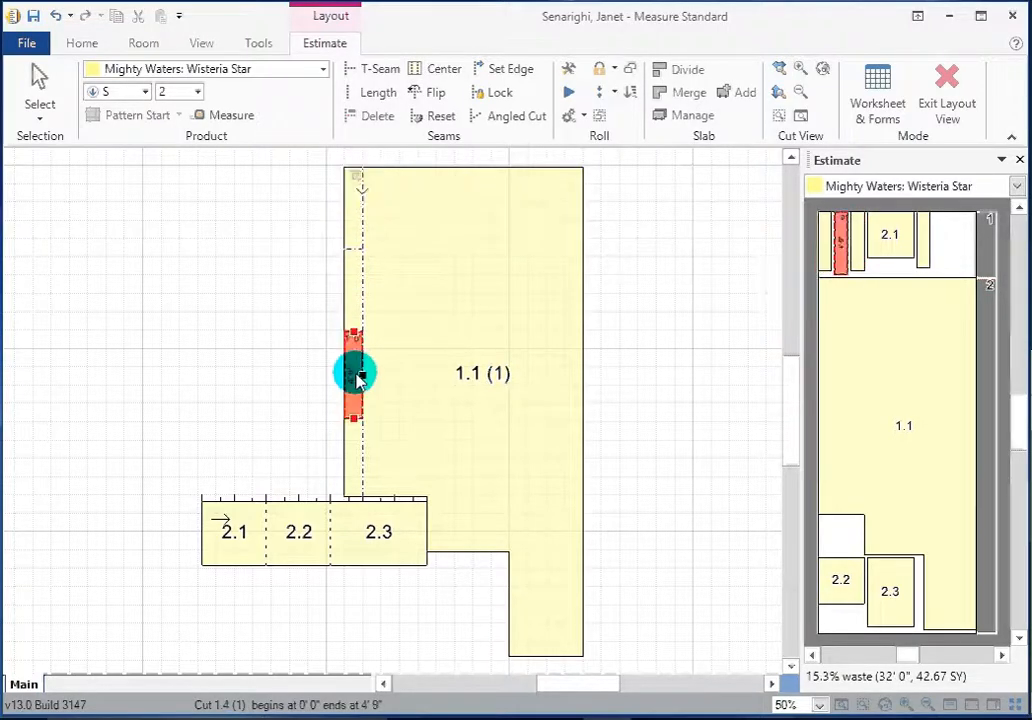
left_click(356, 440)
left_click_drag(356, 426, 352, 415)
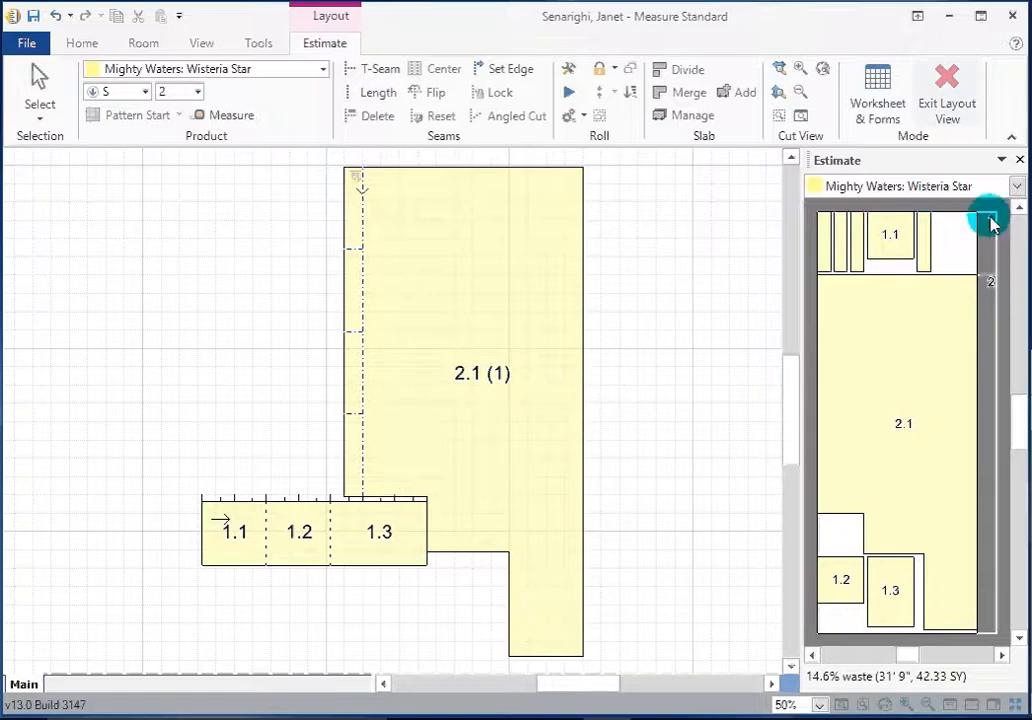
- In the roll layout, move stair cut 1.1 to the far side edge of the roll and place the separate fill piece beside the other three
left_click(928, 240)
left_click_drag(928, 240, 968, 238)
left_click_drag(926, 300, 875, 246)
- Select cuts 2.1, 1.2 and 1.3 together, shift them up against the fill pieces on the roll, and move cut 1.2 to the roll's end
left_click_drag(834, 286, 893, 652)
left_click_drag(963, 483, 947, 421)
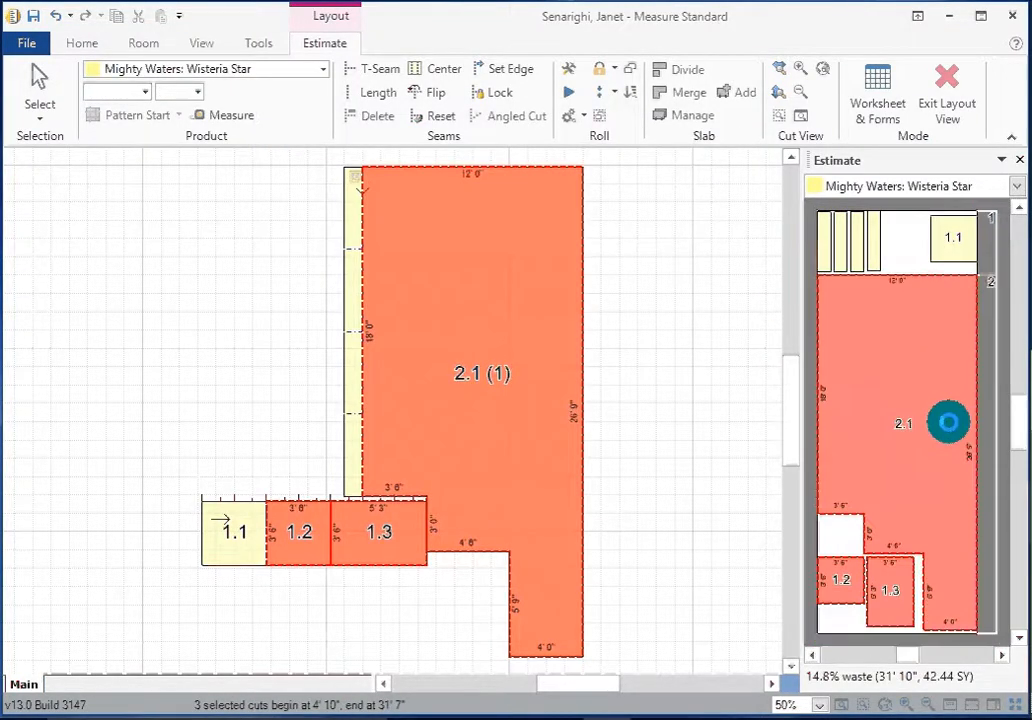
left_click_drag(857, 598, 893, 586)
left_click(915, 233)
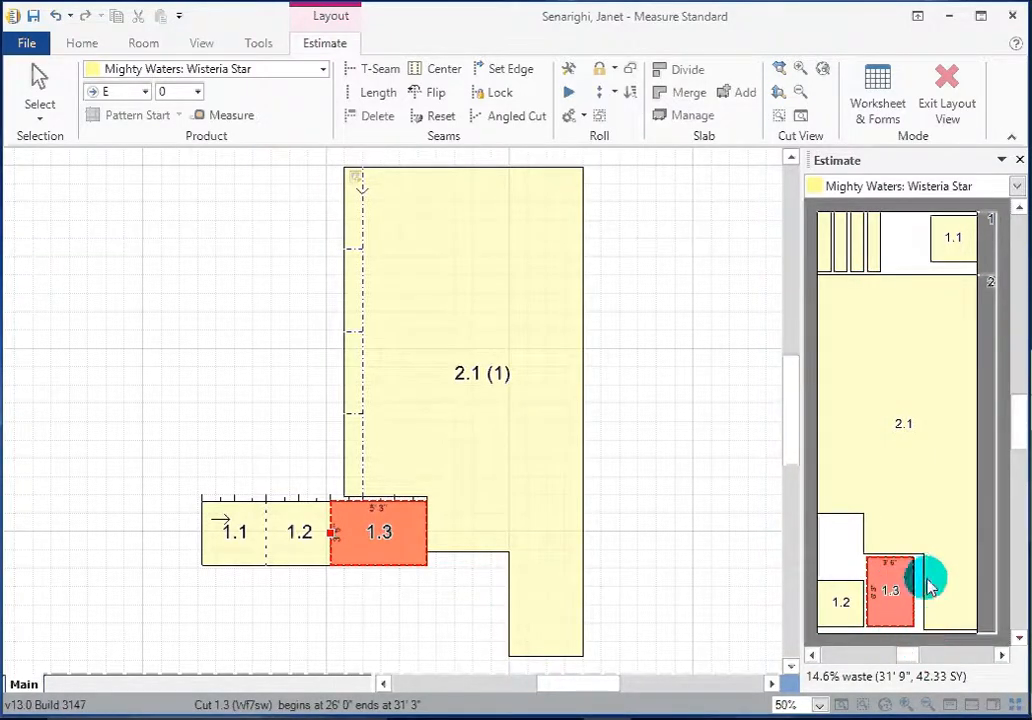
- Swap the two stair cuts at the roll's end, placing 1.3 along the roll's edge and 1.2 between it and cut 2.1, and clear the selection
left_click_drag(1020, 419, 1020, 429)
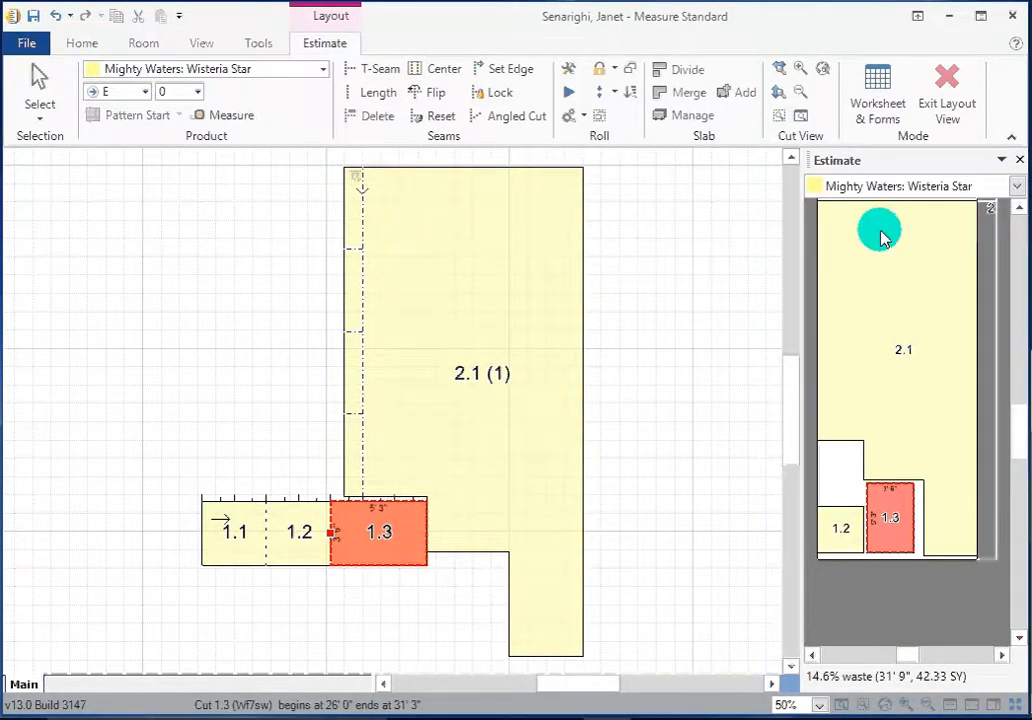
left_click_drag(886, 522, 818, 516)
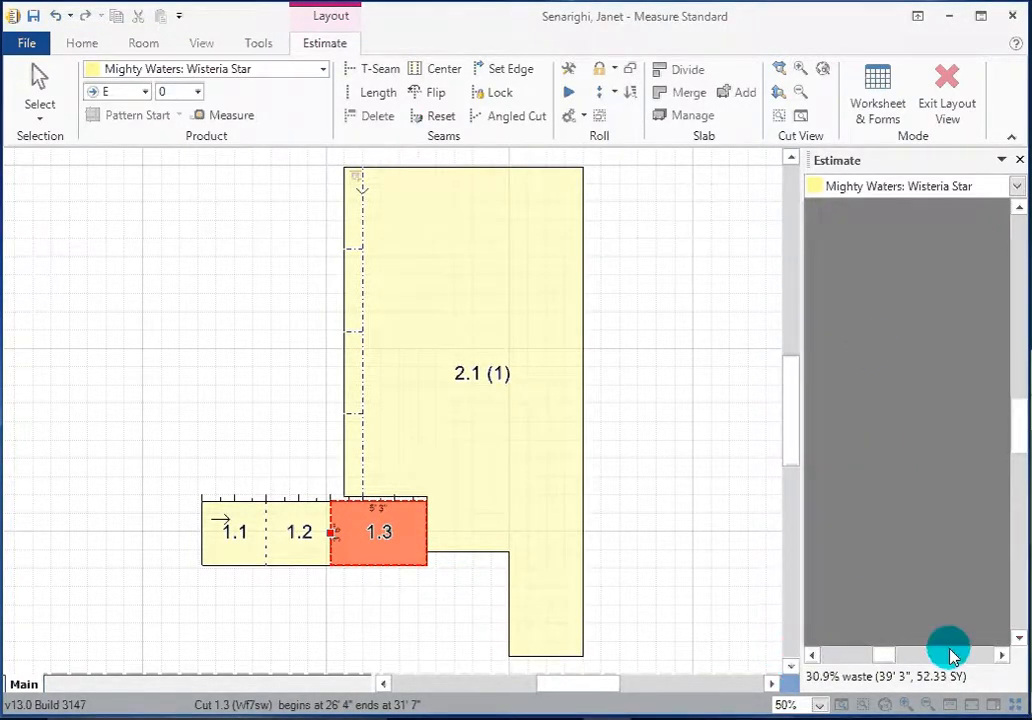
left_click(1003, 657)
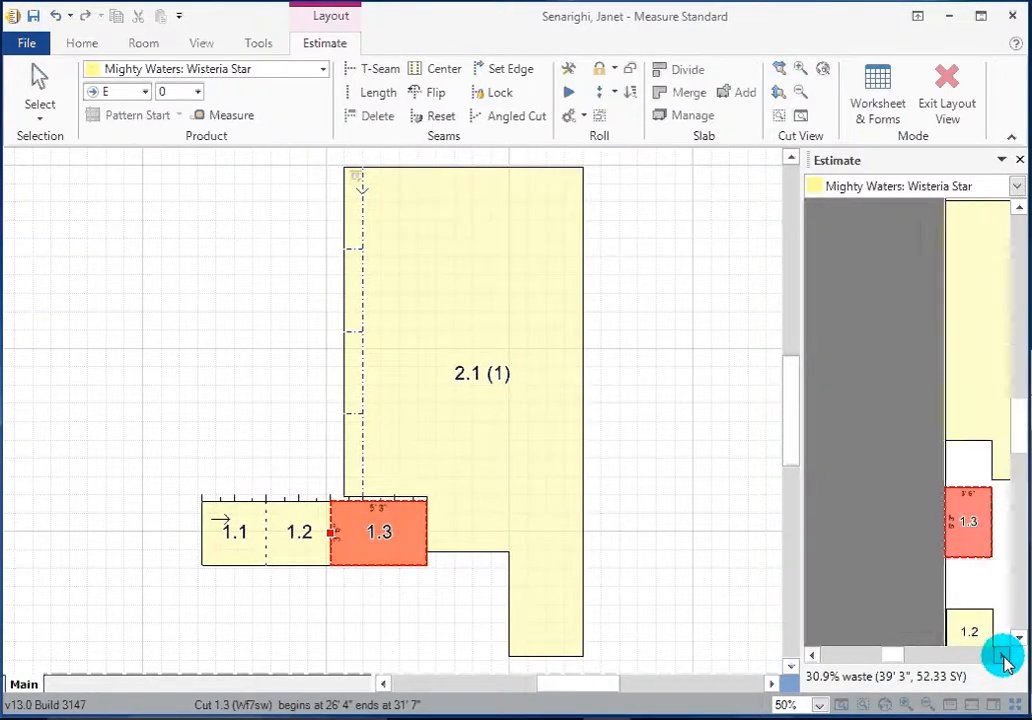
left_click(1003, 657)
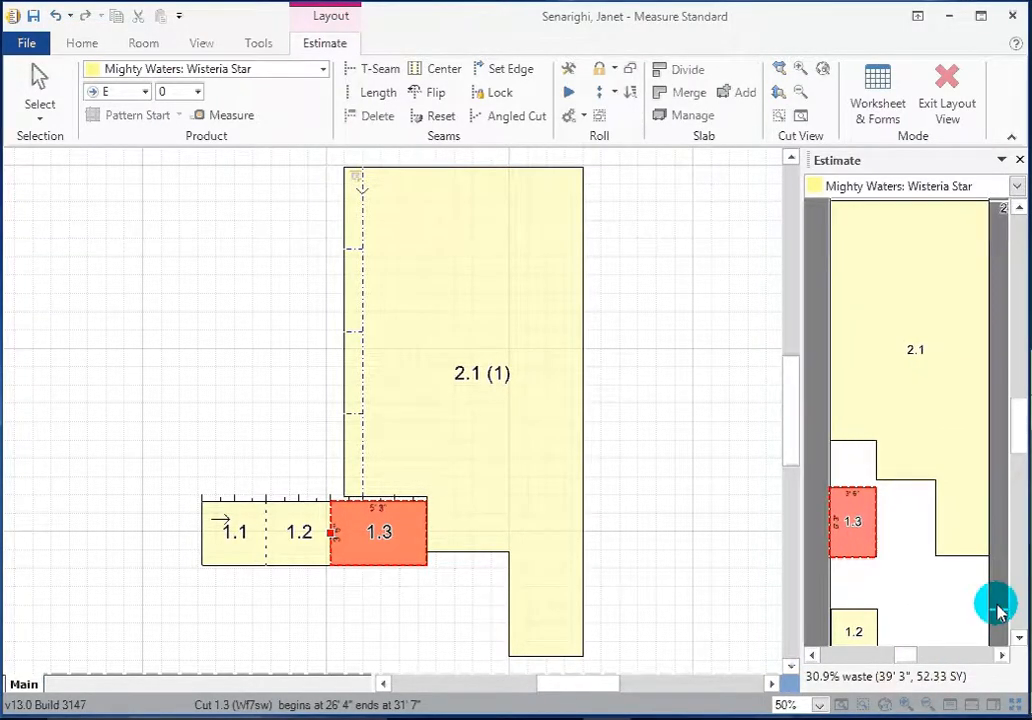
left_click_drag(849, 645, 897, 541)
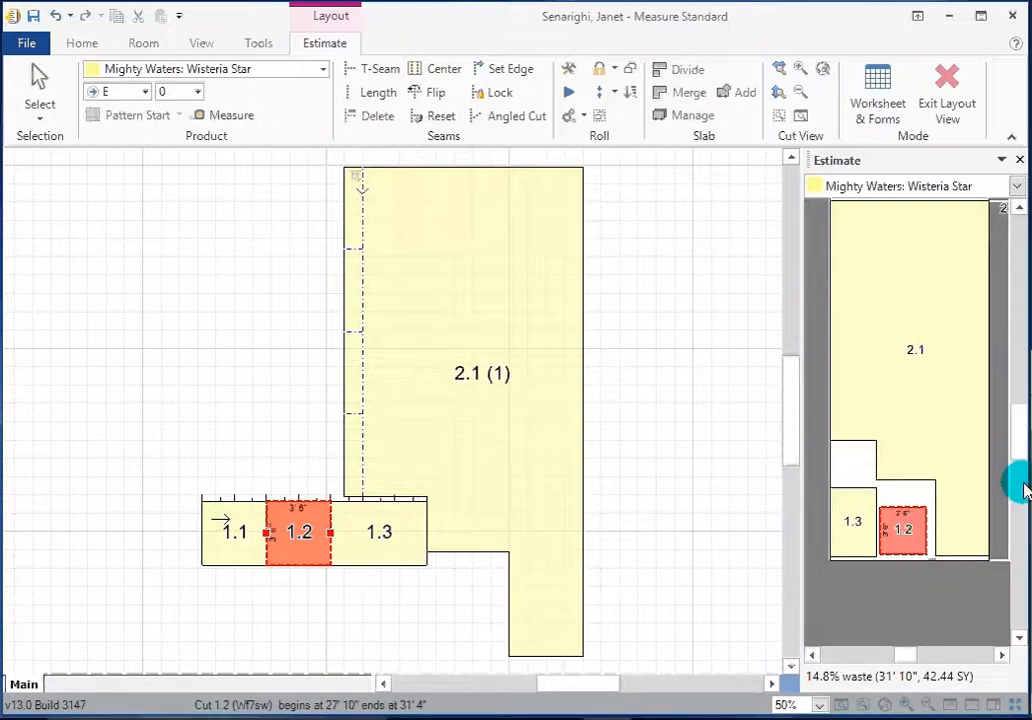
scroll(1020, 425, "up", 3)
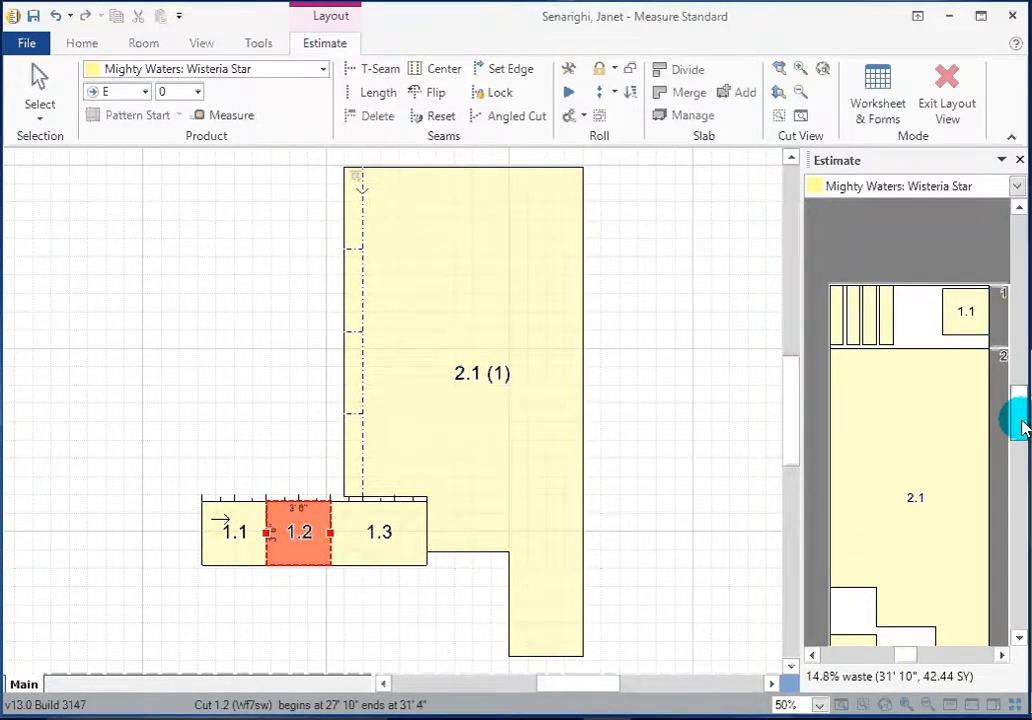
scroll(1020, 423, "down", 3)
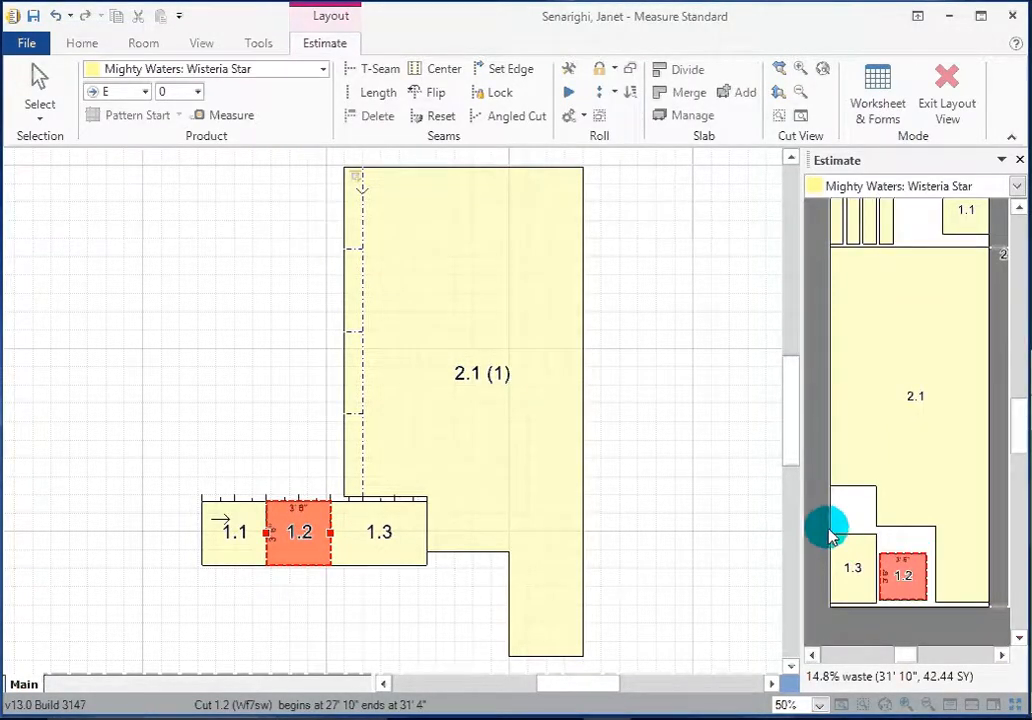
left_click_drag(930, 545, 925, 592)
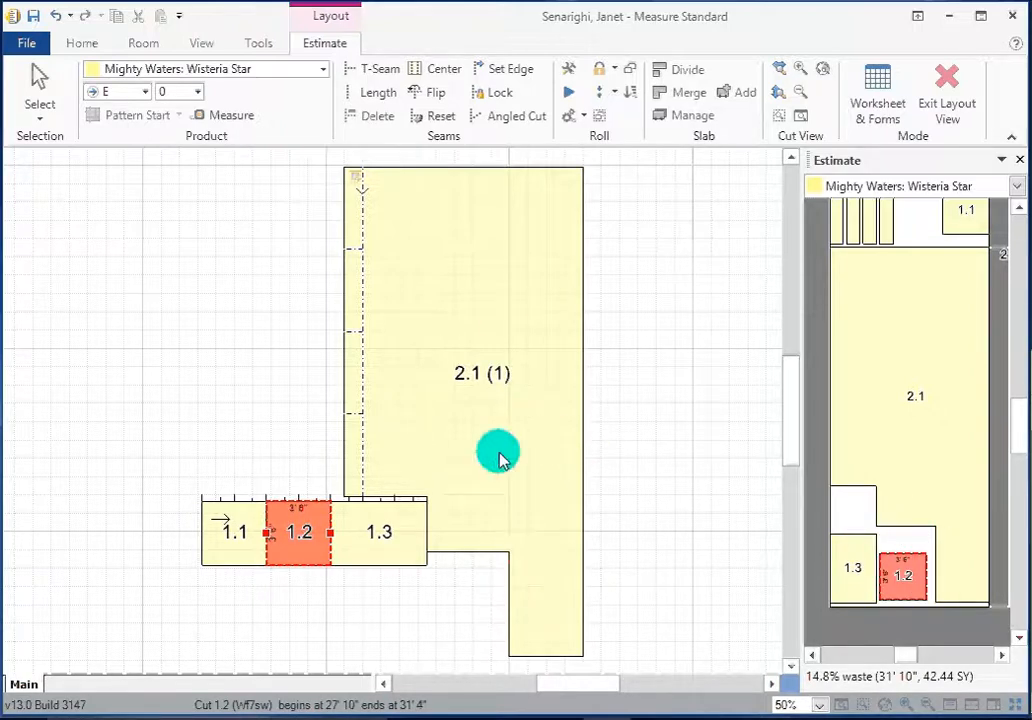
left_click_drag(1022, 428, 1019, 410)
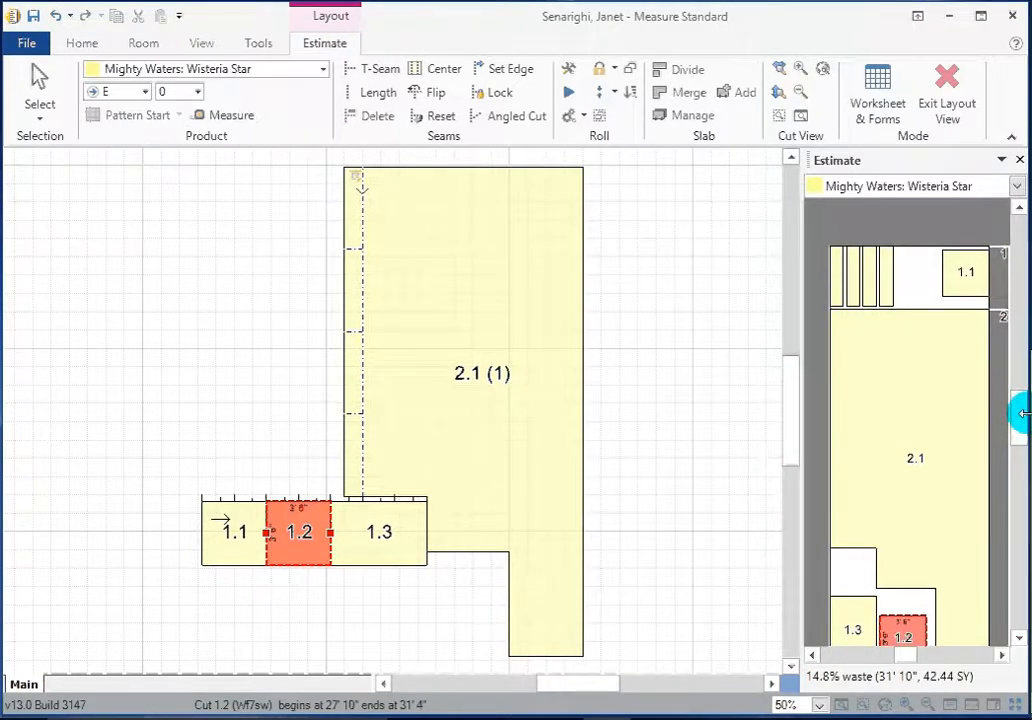
left_click(302, 373)
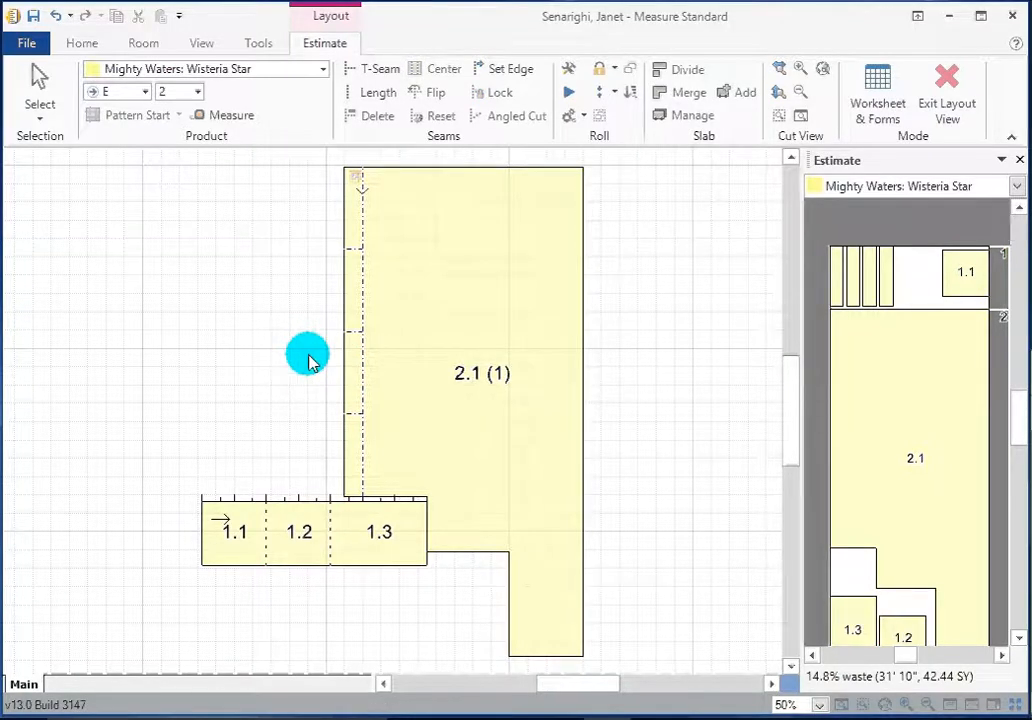